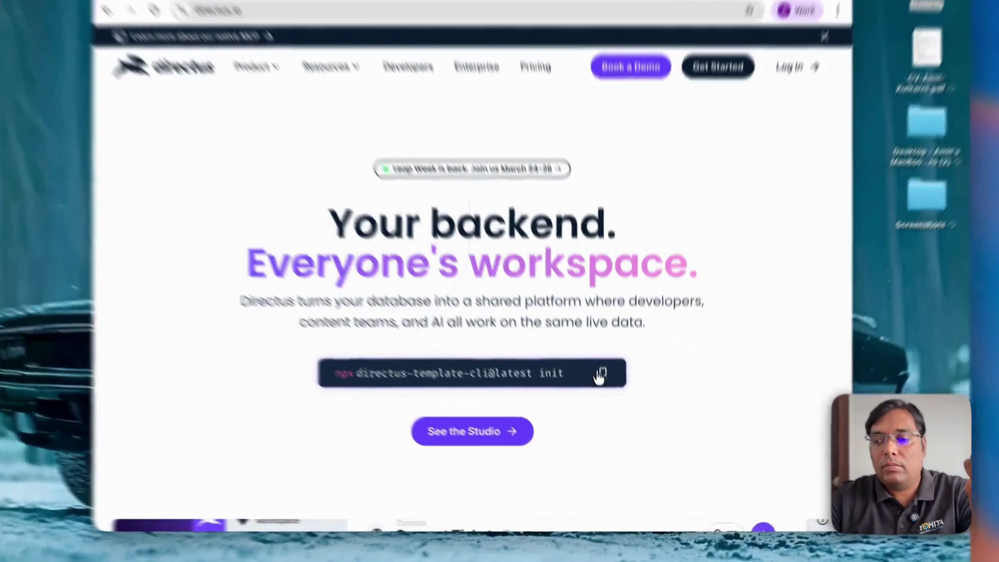
# Step: Copy the npx directus-template-cli@latest init command from the directus.io homepage
pyautogui.click(601, 374)
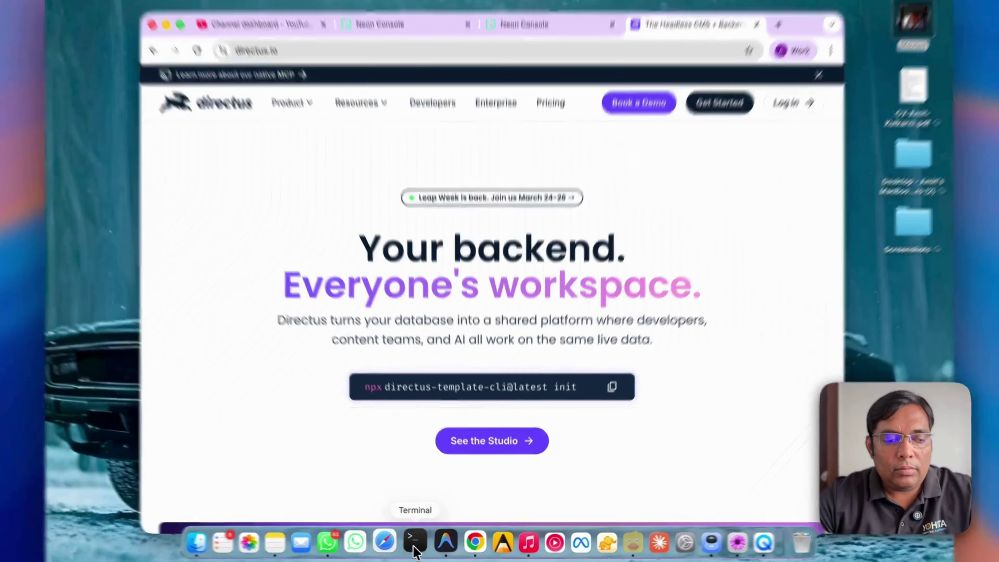
# Step: Create an mcpdemoproject folder inside Study and move into it
pyautogui.click(411, 540)
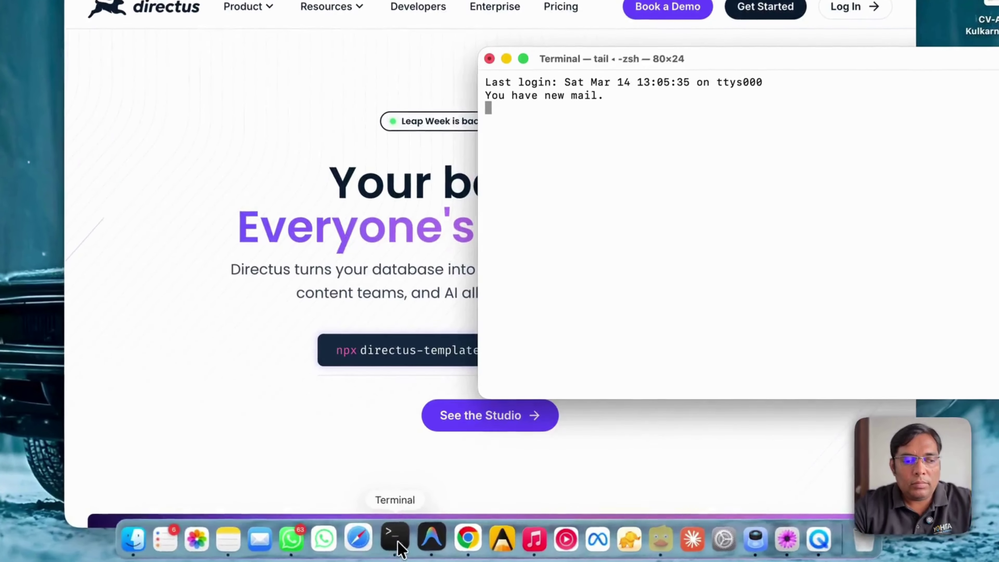
pyautogui.write('cd Study')
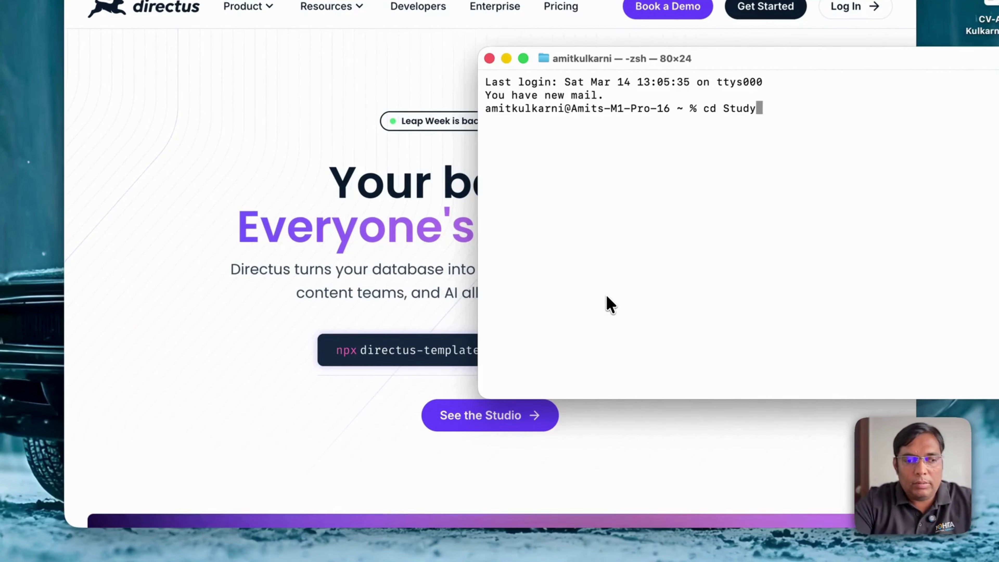
pyautogui.press('Return')
pyautogui.write('mkdir mcpde')
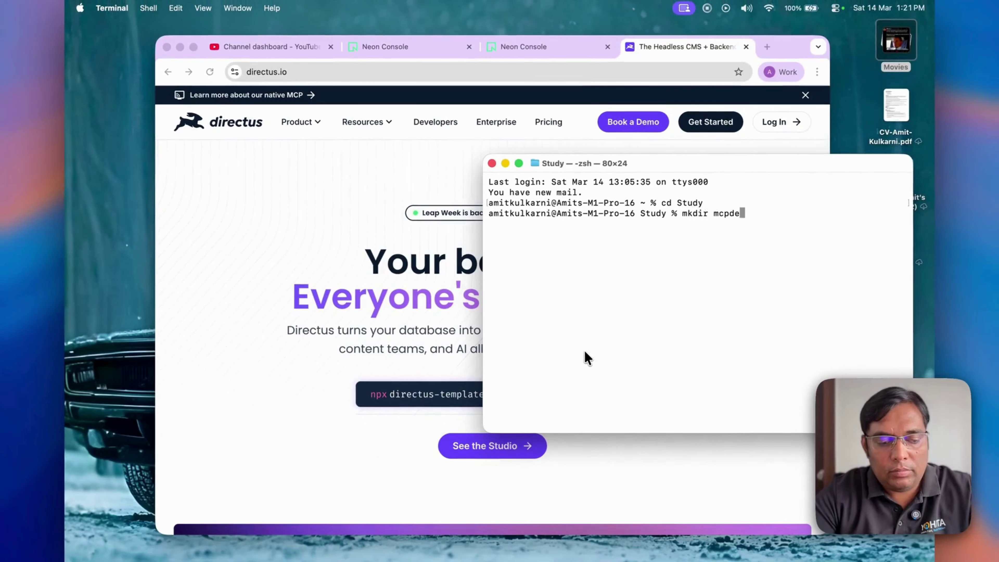
pyautogui.write('moproject')
pyautogui.press('Return')
pyautogui.write('cd')
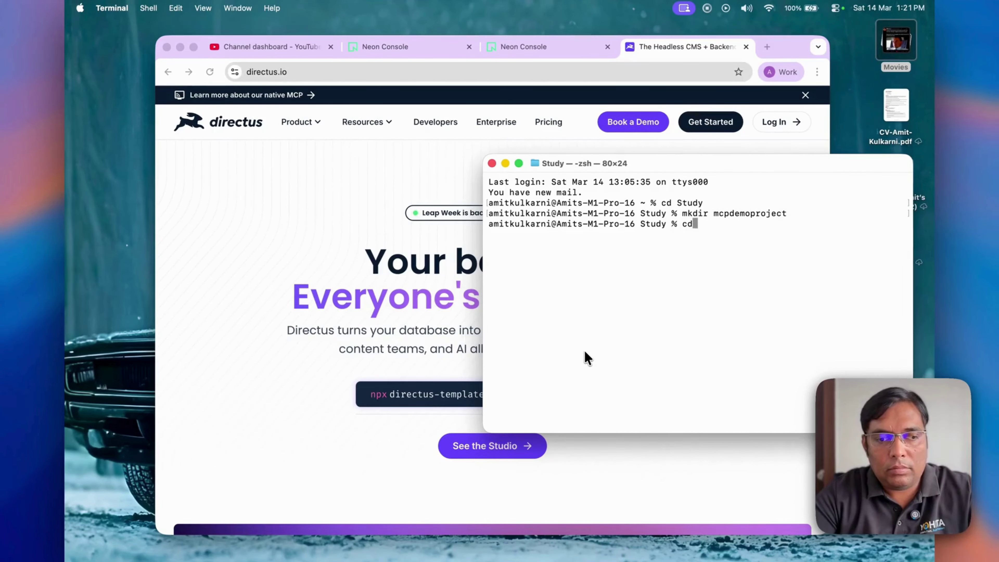
pyautogui.press('Return')
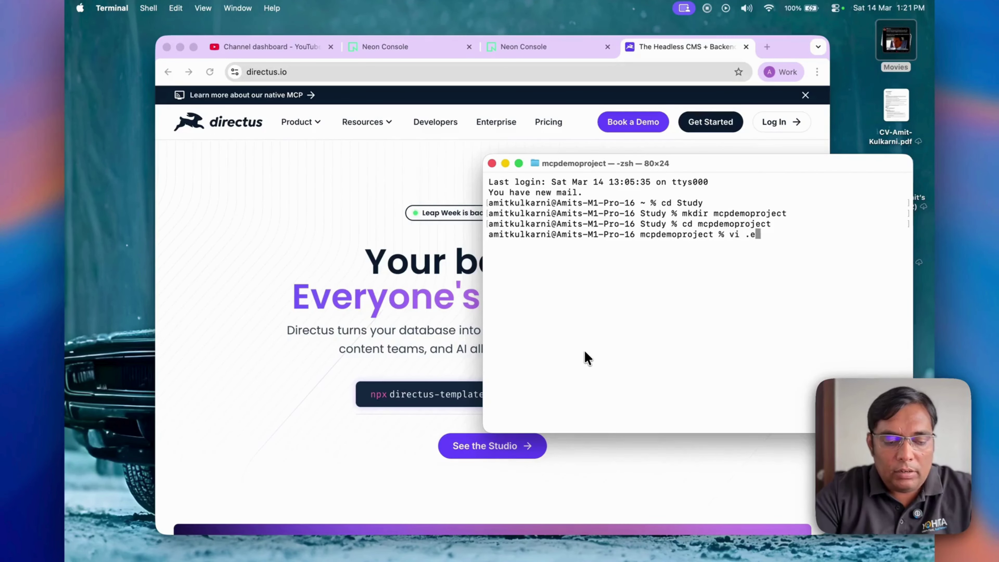
# Step: Start a new .env file with DB_CLIENT="pg" and begin a DB_CONNECTION_STRING line
pyautogui.press('Return')
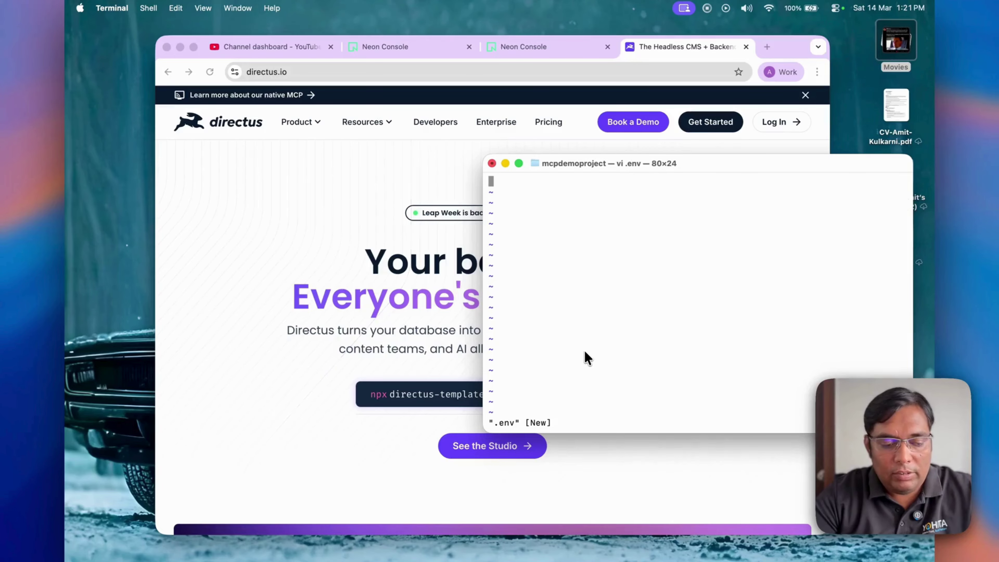
pyautogui.write('iDB_CLIENT=""')
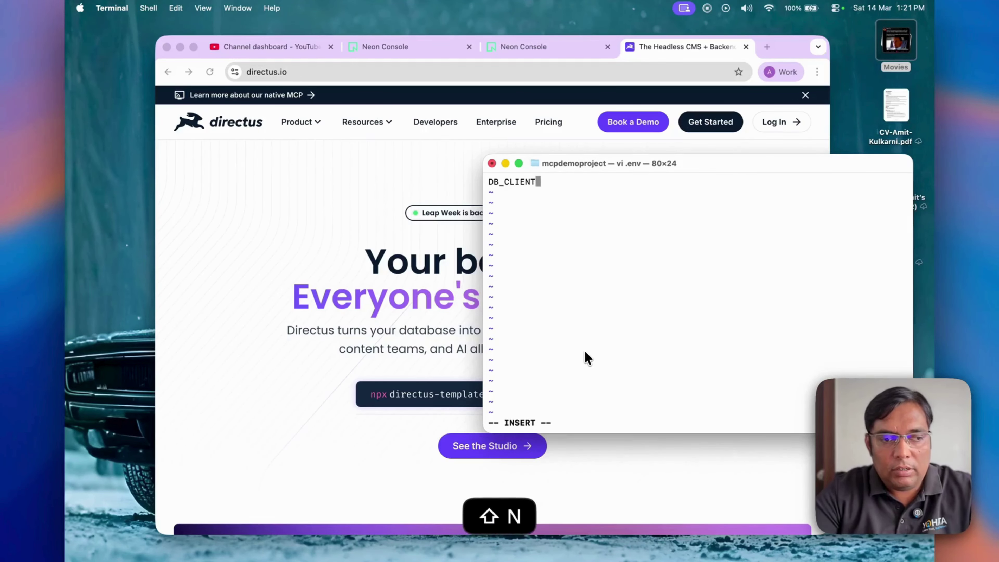
pyautogui.press('Left')
pyautogui.write('pg')
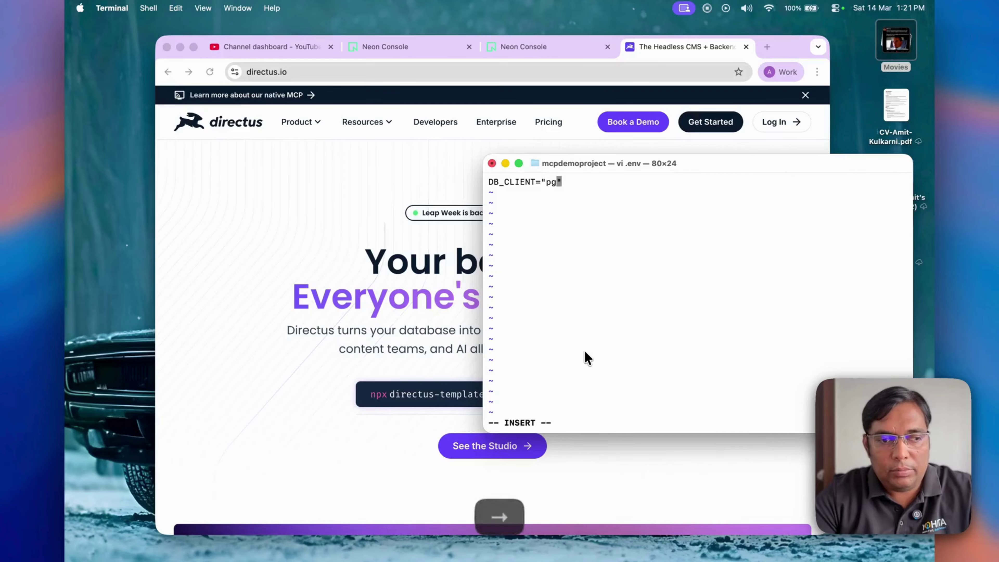
pyautogui.press('Right')
pyautogui.press('Return')
pyautogui.write('DB_CONNECTIONG_')
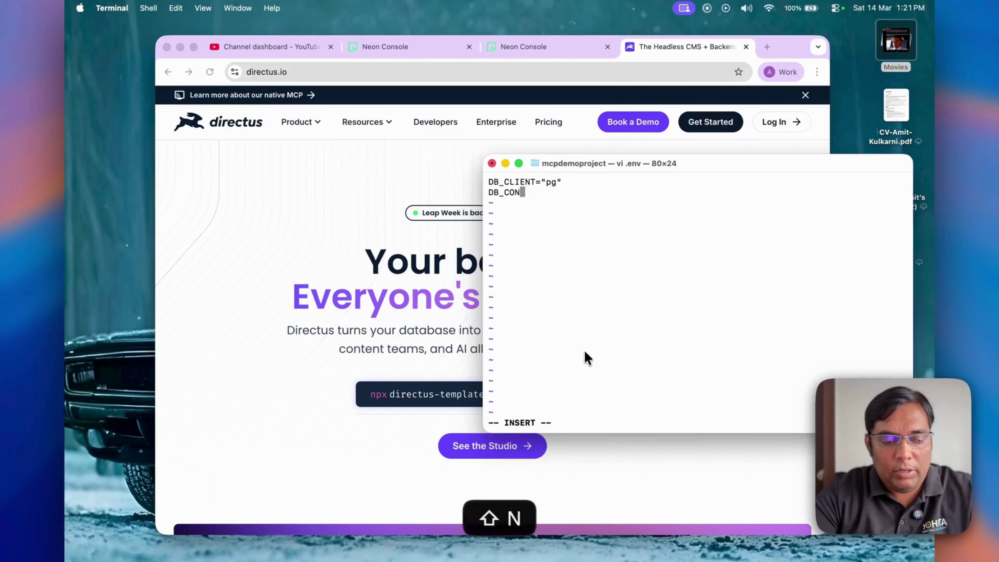
pyautogui.press('BackSpace')
pyautogui.press('BackSpace')
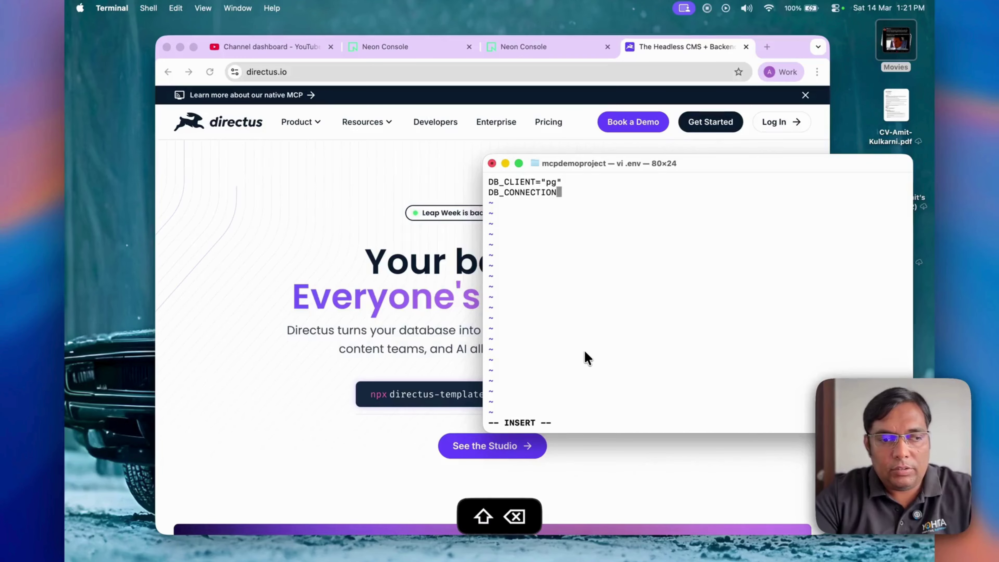
pyautogui.write('_STRING="')
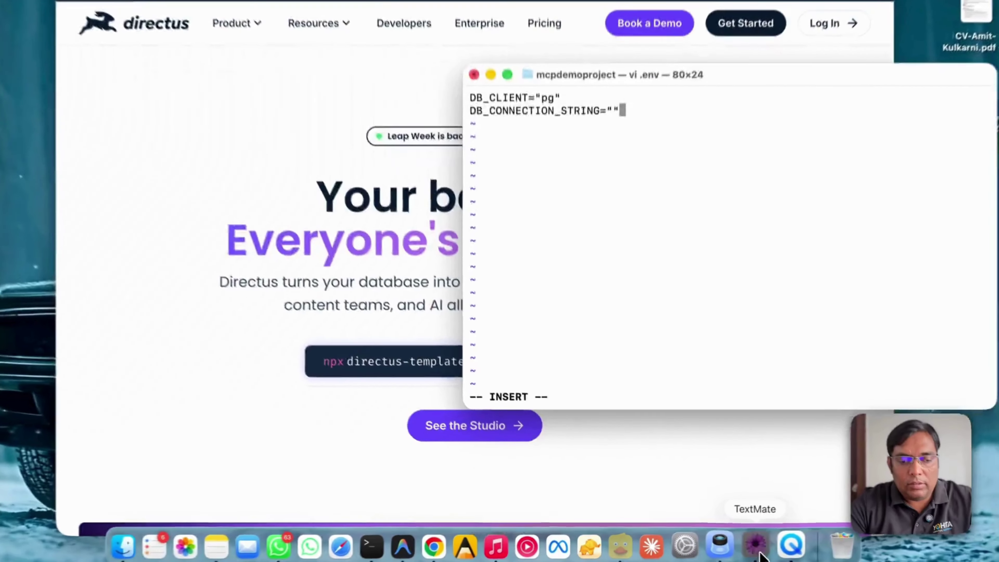
# Step: Paste the Neon connection URL from TextMate into DB_CONNECTION_STRING and save the .env with :wq
pyautogui.click(725, 538)
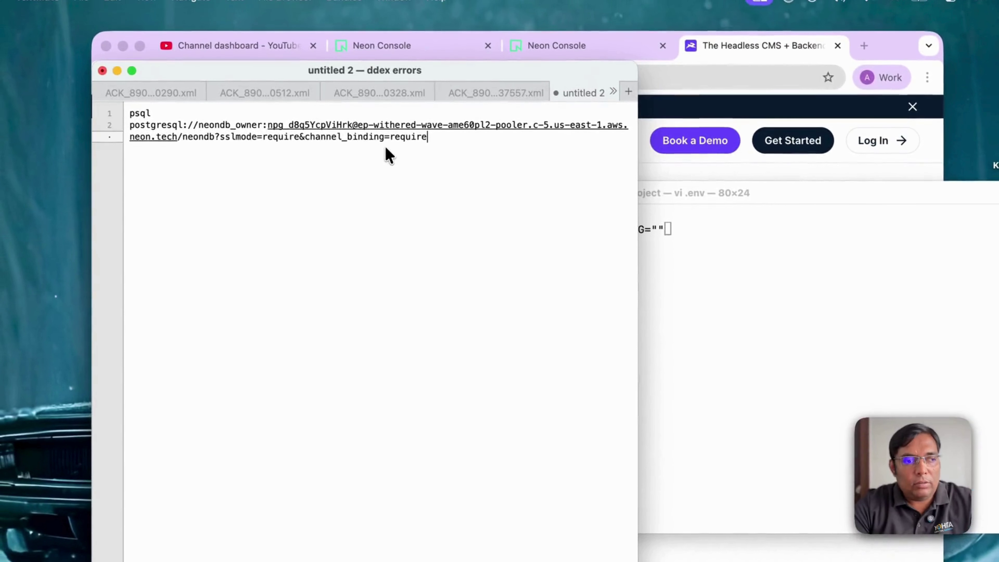
pyautogui.moveTo(432, 88); pyautogui.dragTo(115, 77)
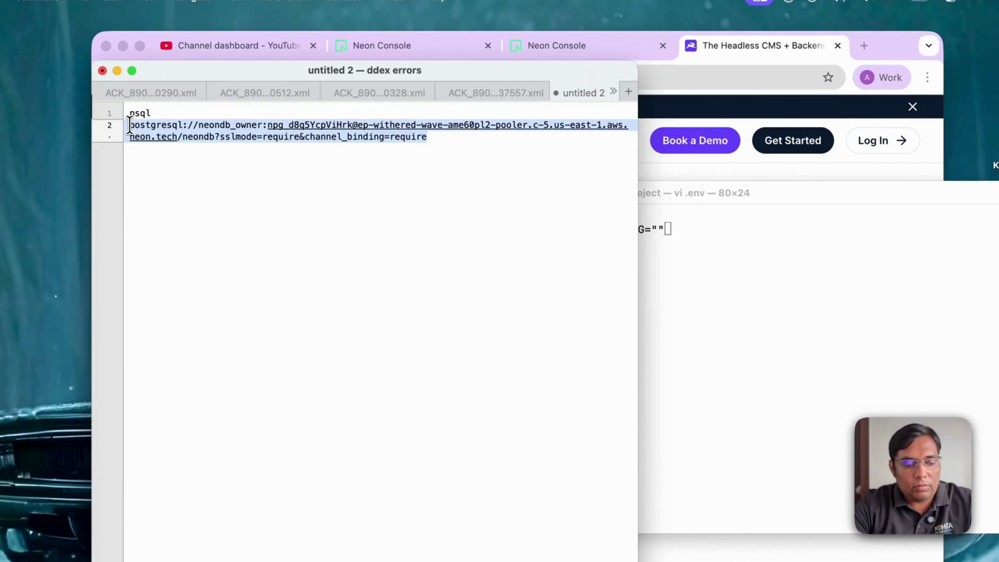
pyautogui.press('super+c')
pyautogui.click(686, 276)
pyautogui.press('super+v')
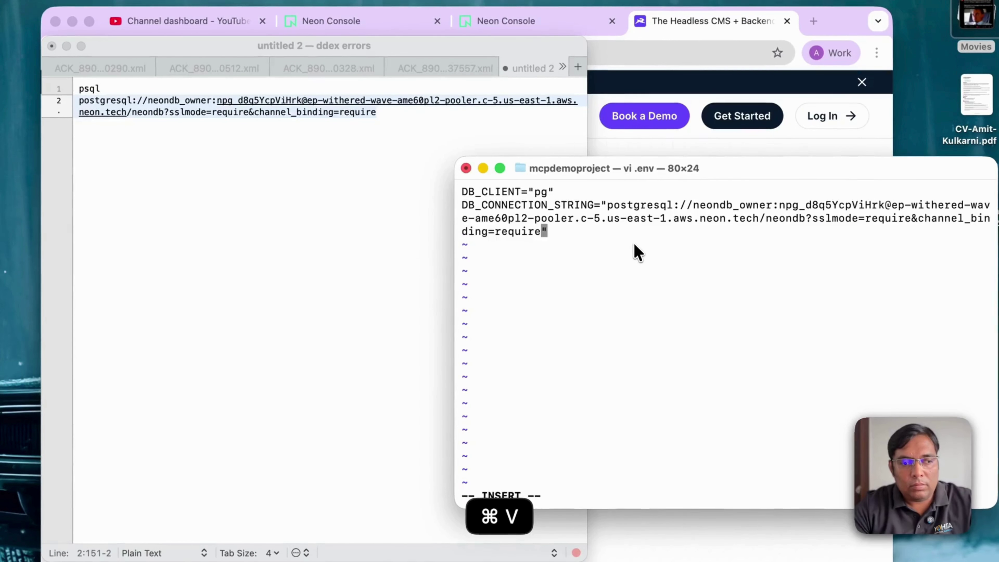
pyautogui.press('Escape')
pyautogui.write(':wq')
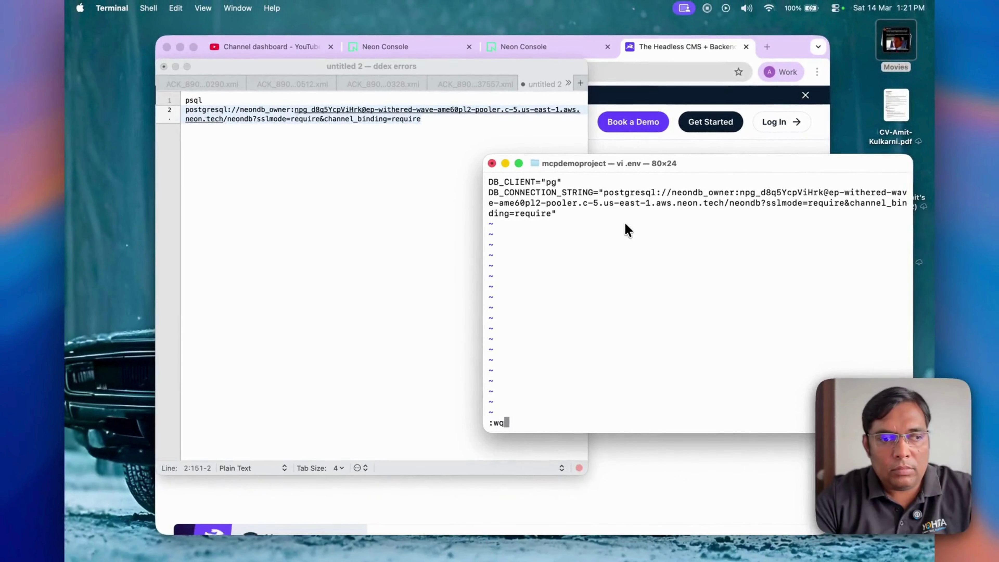
pyautogui.press('Return')
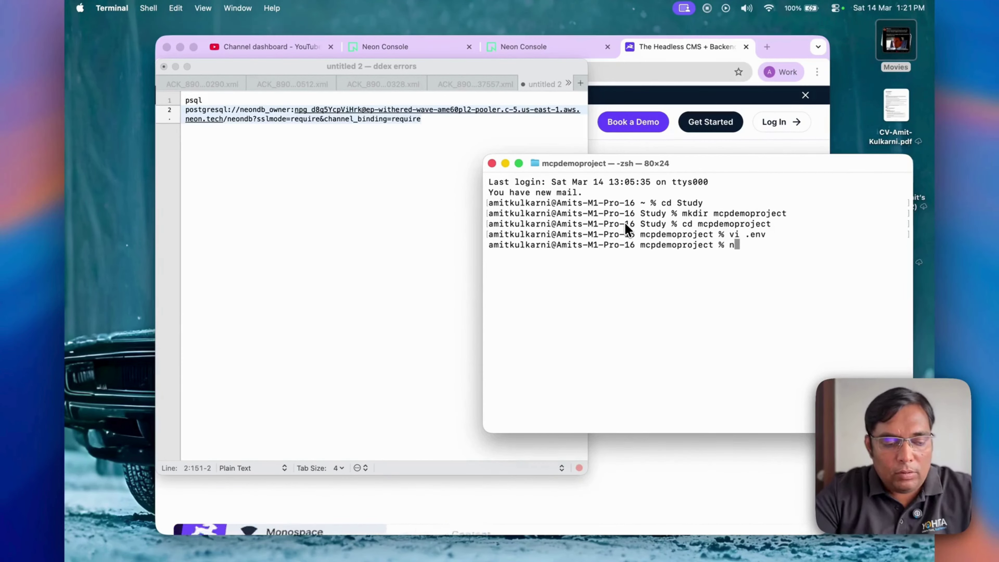
# Step: Run npx directus bootstrap on the database, then start the server with directus start
pyautogui.write('npx directus ')
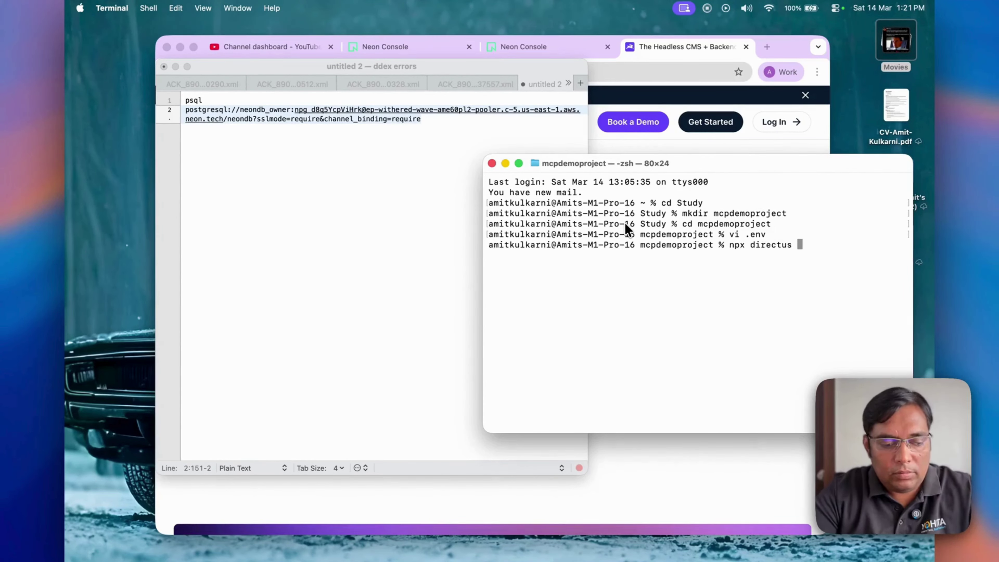
pyautogui.write('bootstrap')
pyautogui.press('Return')
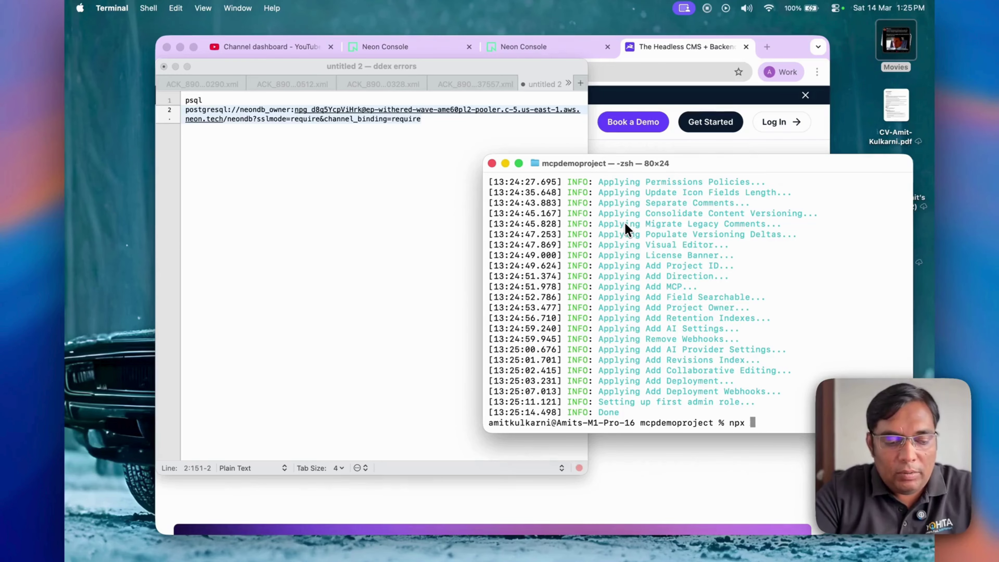
pyautogui.write('directus start')
pyautogui.press('Return')
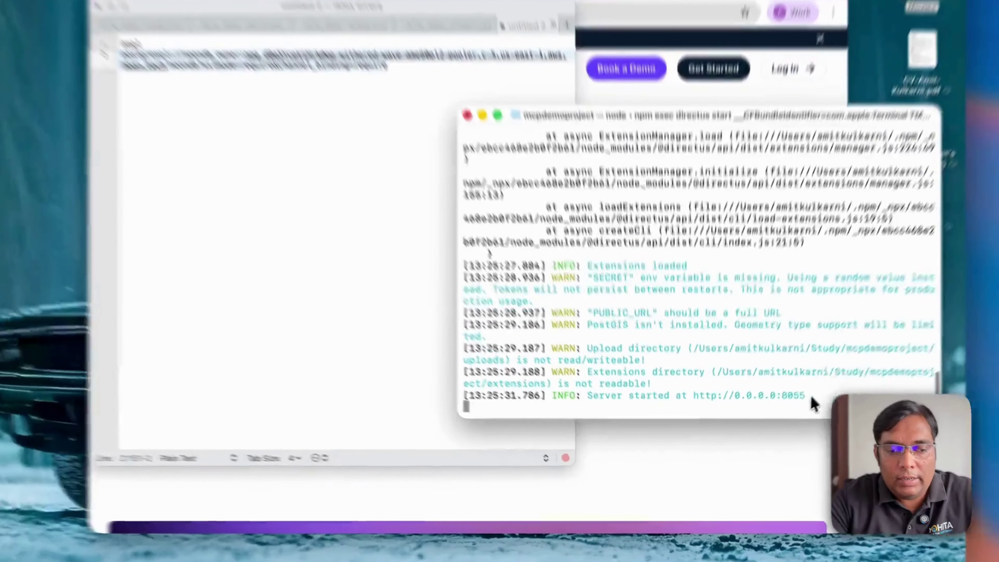
pyautogui.moveTo(792, 413); pyautogui.dragTo(693, 414)
pyautogui.scroll(10, 695, 380)
pyautogui.scroll(-10, 694, 380)
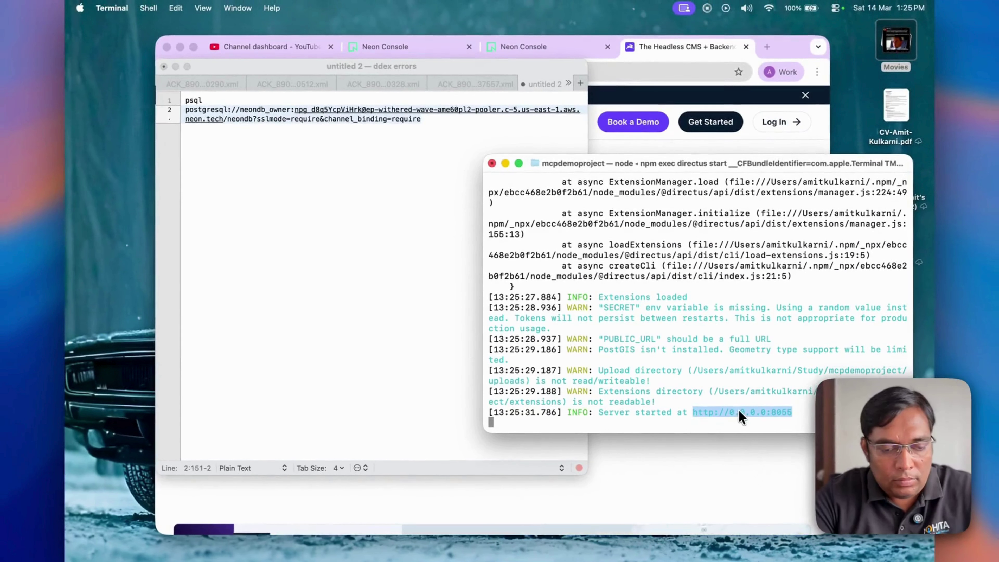
pyautogui.press('super+c')
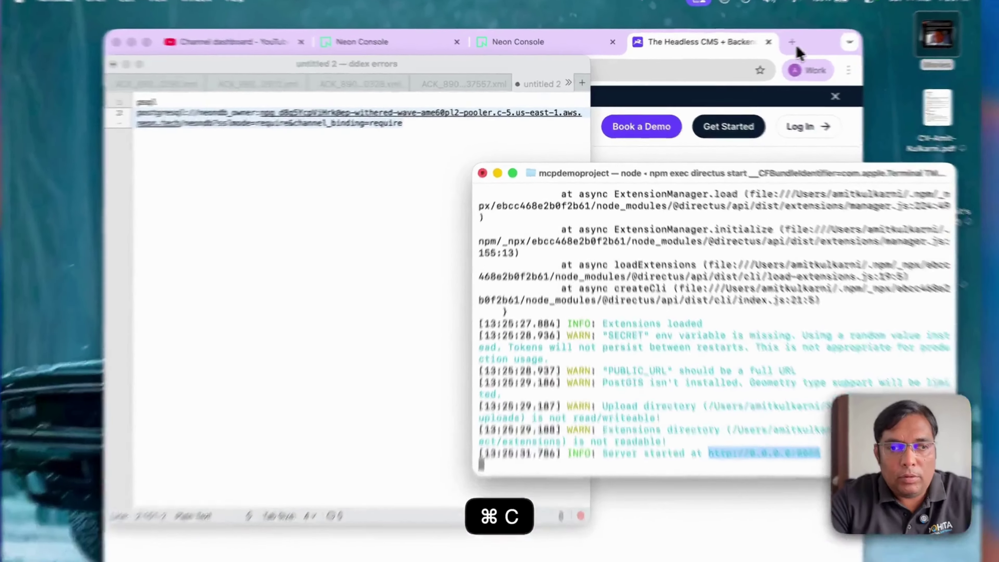
pyautogui.click(767, 46)
pyautogui.press('super+v')
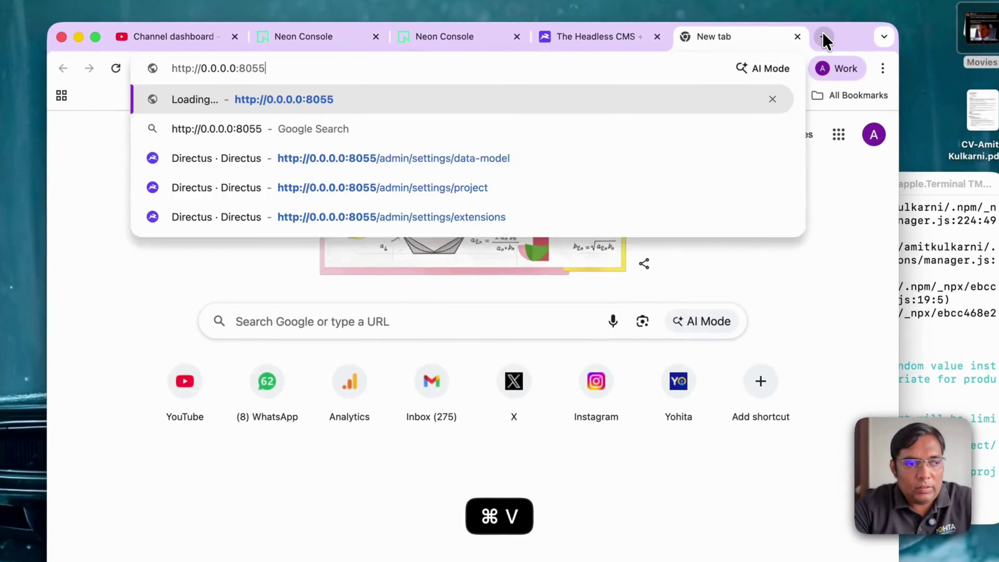
pyautogui.press('Return')
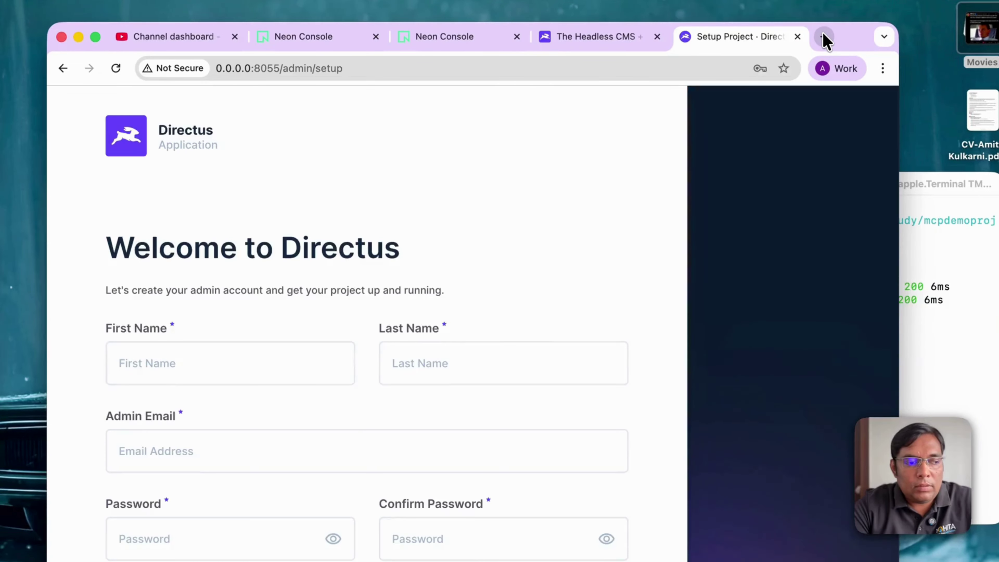
pyautogui.scroll(-2, 382, 386)
# Step: Enter the admin's first name, last name and email address
pyautogui.click(235, 304)
pyautogui.press('Tab')
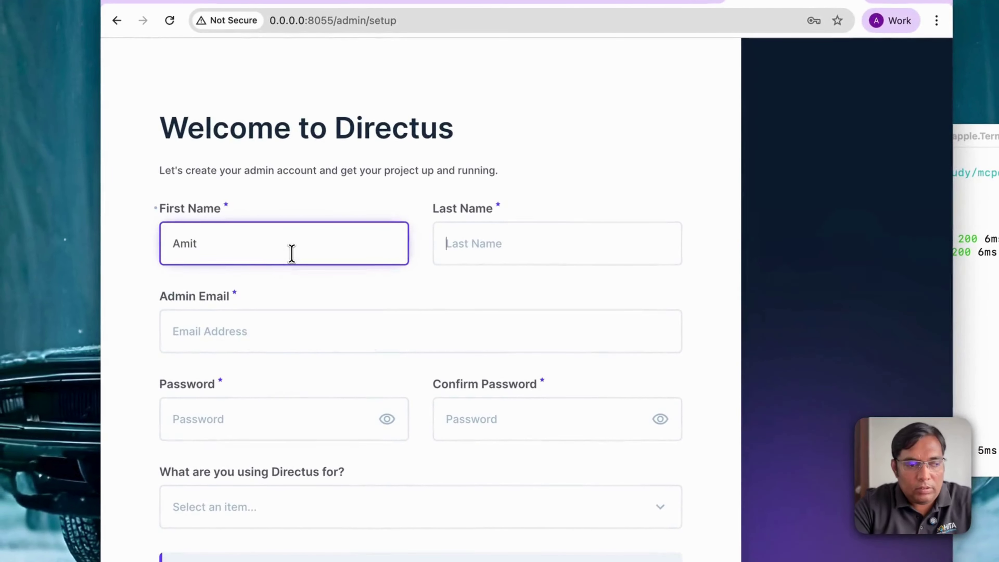
pyautogui.click(167, 343)
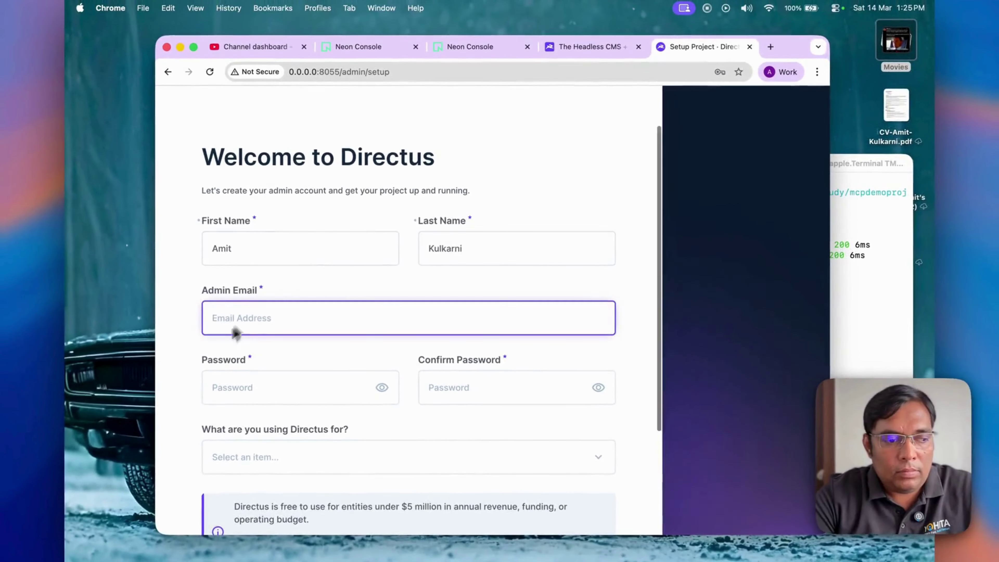
pyautogui.scroll(-2, 217, 357)
pyautogui.write('admin@admin.com')
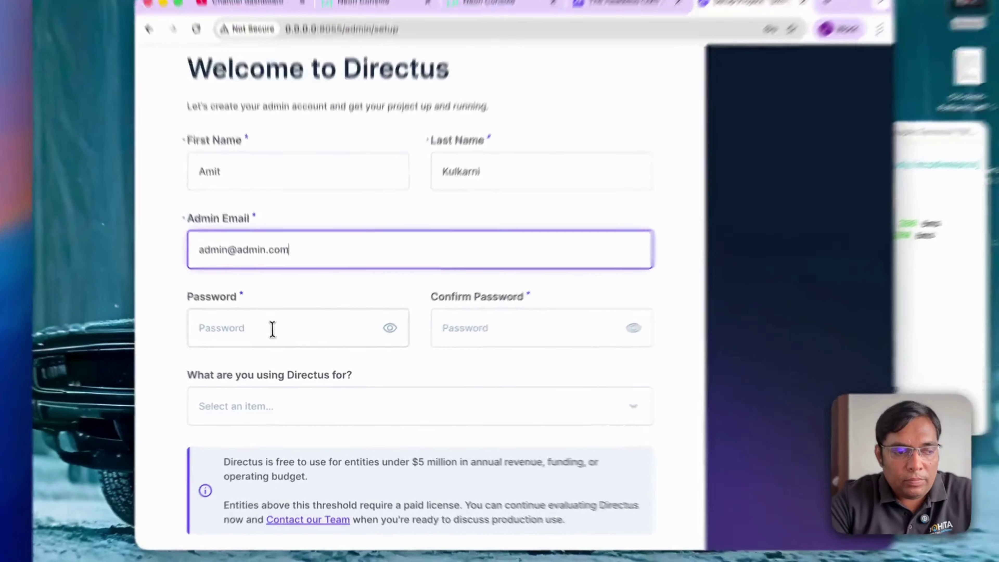
# Step: Enter the admin password and paste the same password into Confirm Password
pyautogui.click(272, 335)
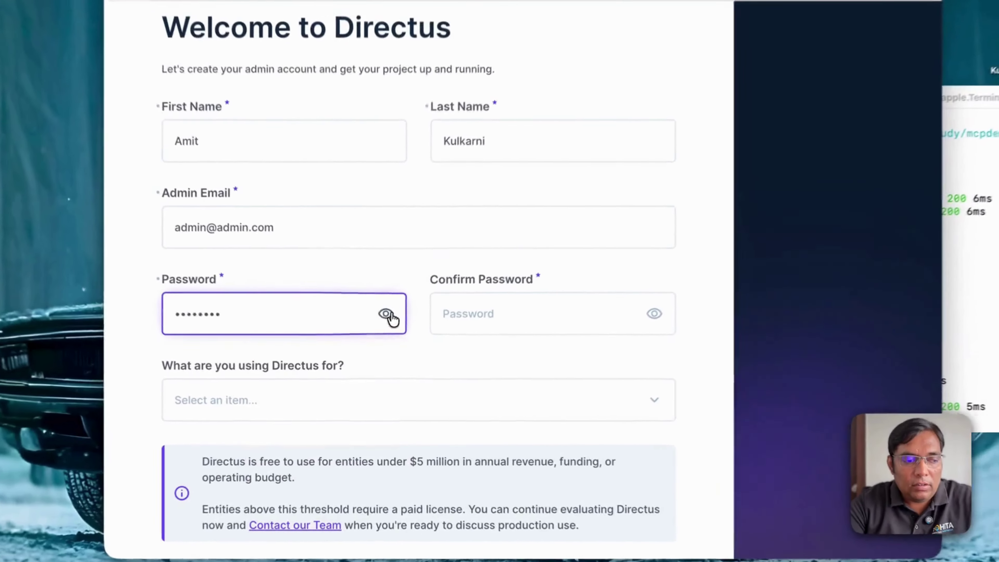
pyautogui.click(382, 337)
pyautogui.doubleClick(306, 332)
pyautogui.press('super+c')
pyautogui.click(491, 315)
pyautogui.press('super+v')
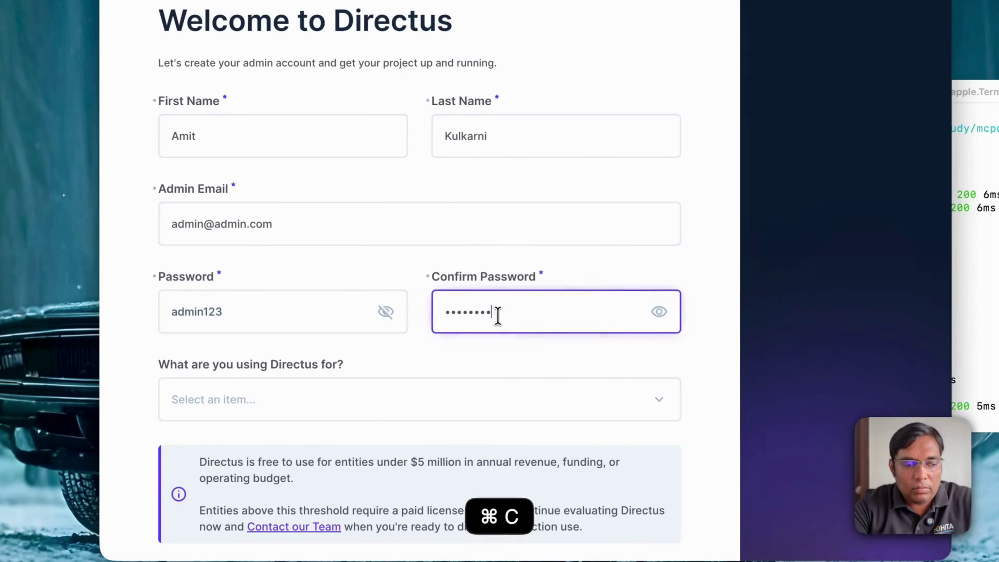
# Step: Choose Personal / Learning use, accept the license terms and launch Directus
pyautogui.scroll(-3, 484, 311)
pyautogui.click(446, 289)
pyautogui.click(314, 315)
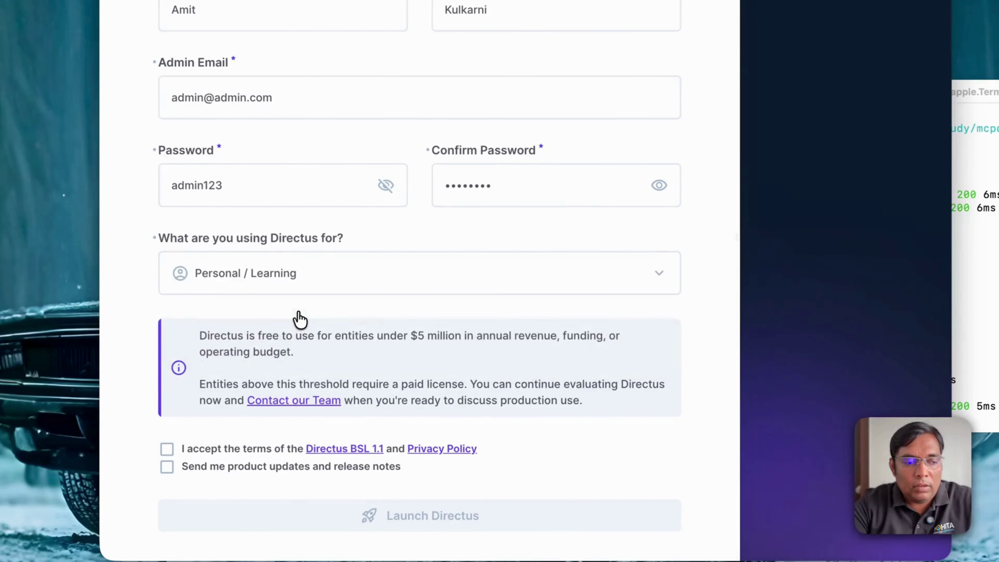
pyautogui.moveTo(191, 335); pyautogui.dragTo(419, 355)
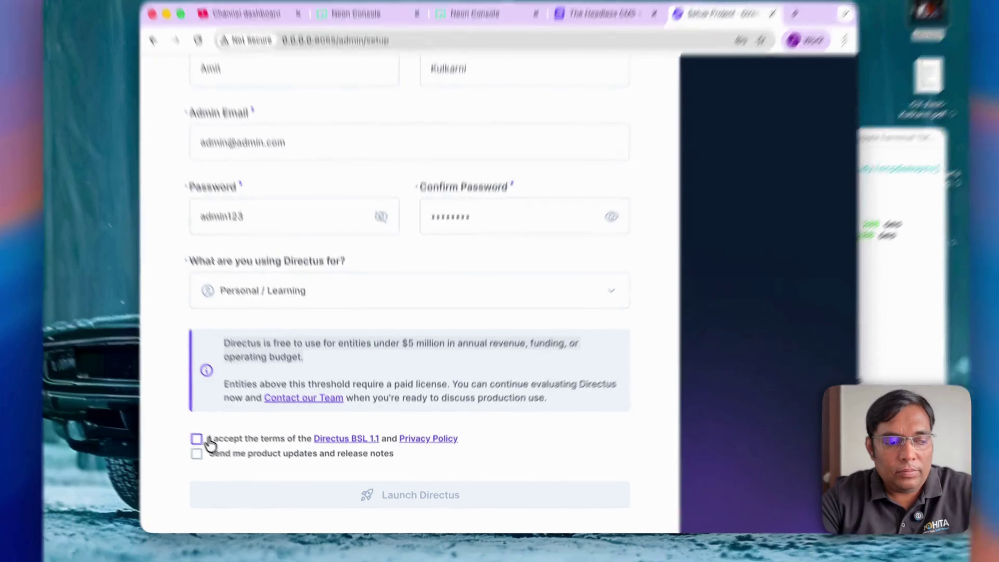
pyautogui.click(209, 447)
pyautogui.click(427, 480)
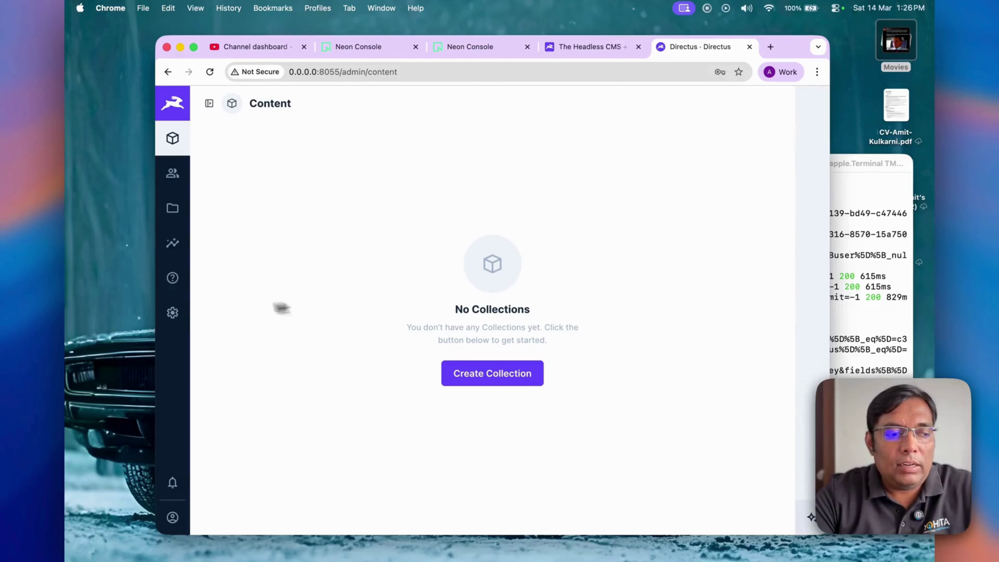
# Step: Open Settings and expand its navigation panel to list Data Model and the other sections
pyautogui.click(172, 312)
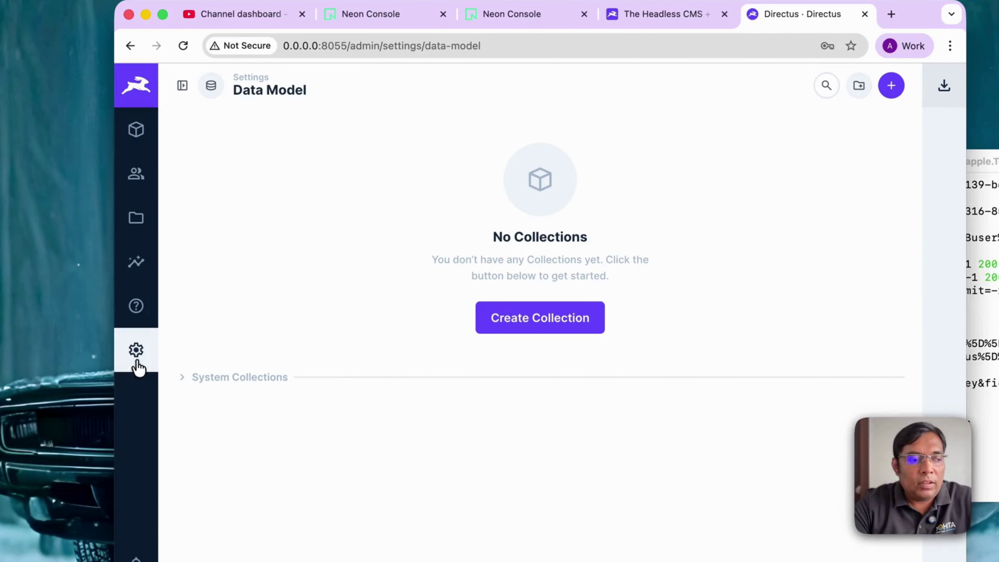
pyautogui.click(182, 85)
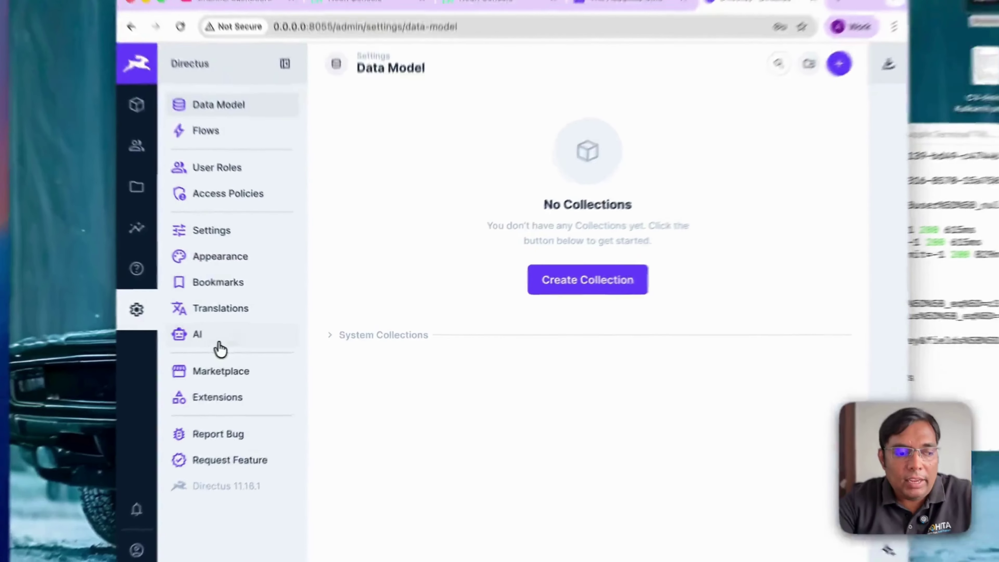
# Step: Tick MCP Server Enabled under Model Context Protocol in the AI settings and save
pyautogui.click(228, 333)
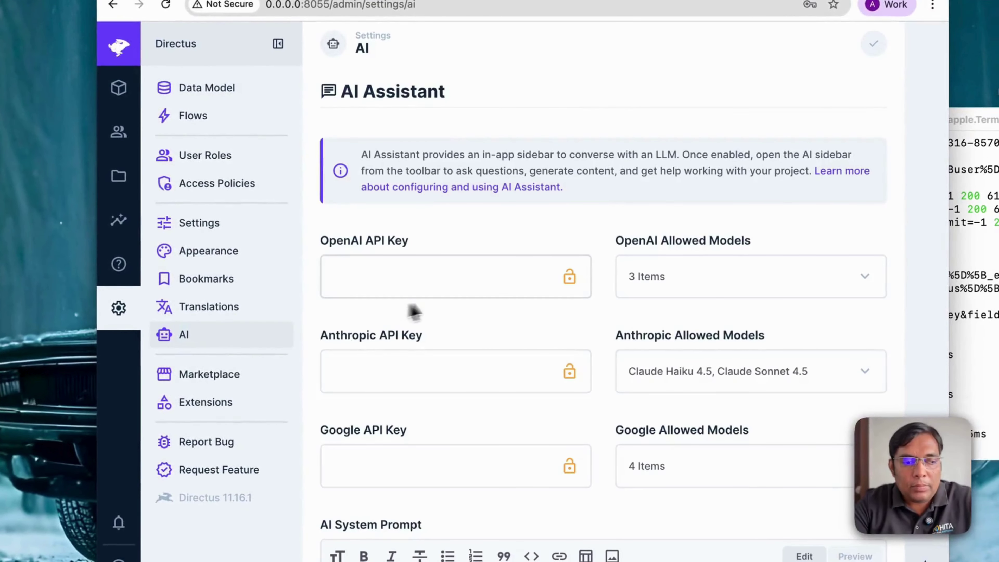
pyautogui.scroll(-5, 457, 307)
pyautogui.scroll(4, 458, 301)
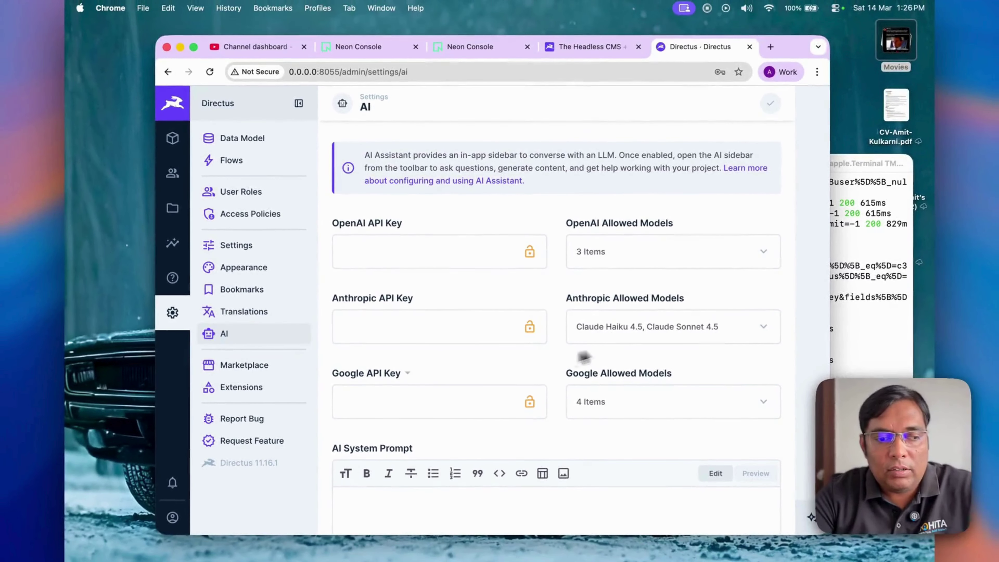
pyautogui.scroll(-10, 434, 389)
pyautogui.scroll(-9, 431, 383)
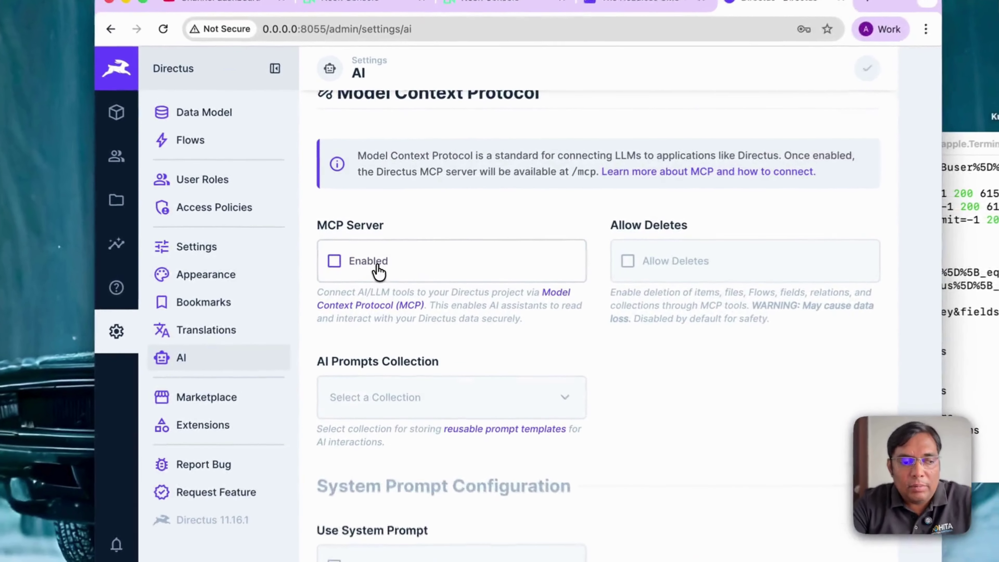
pyautogui.click(378, 260)
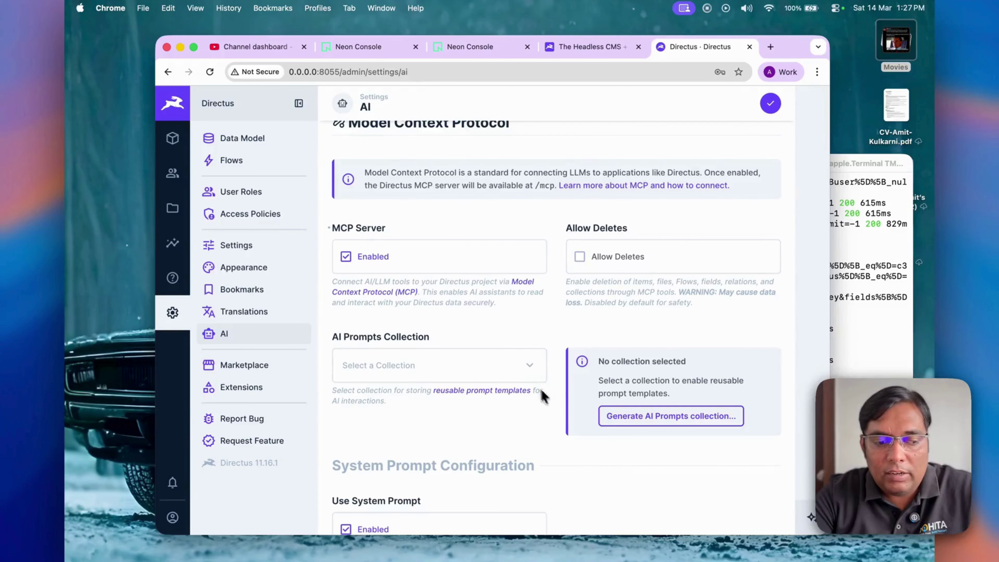
pyautogui.scroll(-10, 563, 396)
pyautogui.scroll(8, 563, 396)
pyautogui.scroll(-8, 563, 396)
pyautogui.click(566, 402)
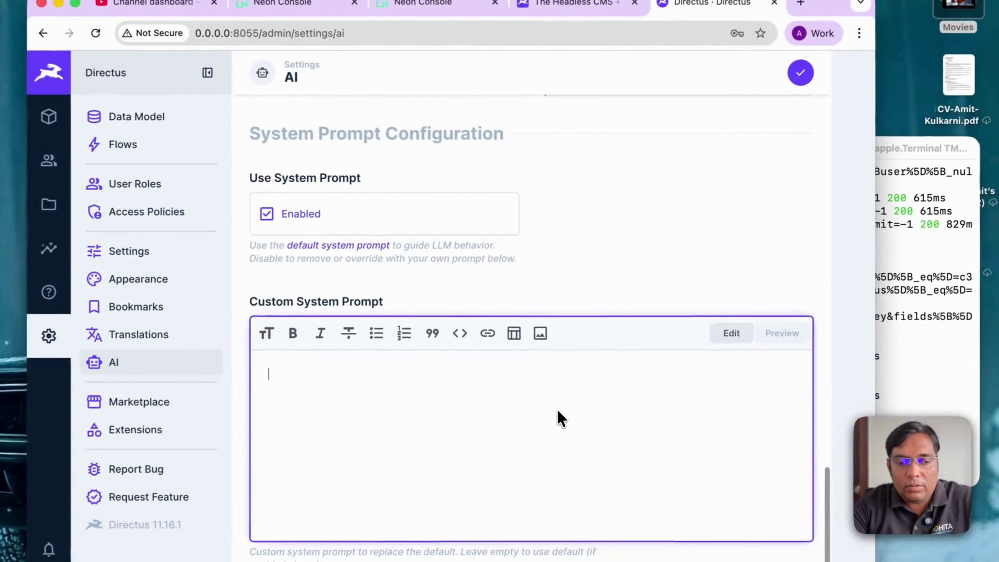
pyautogui.scroll(10, 557, 409)
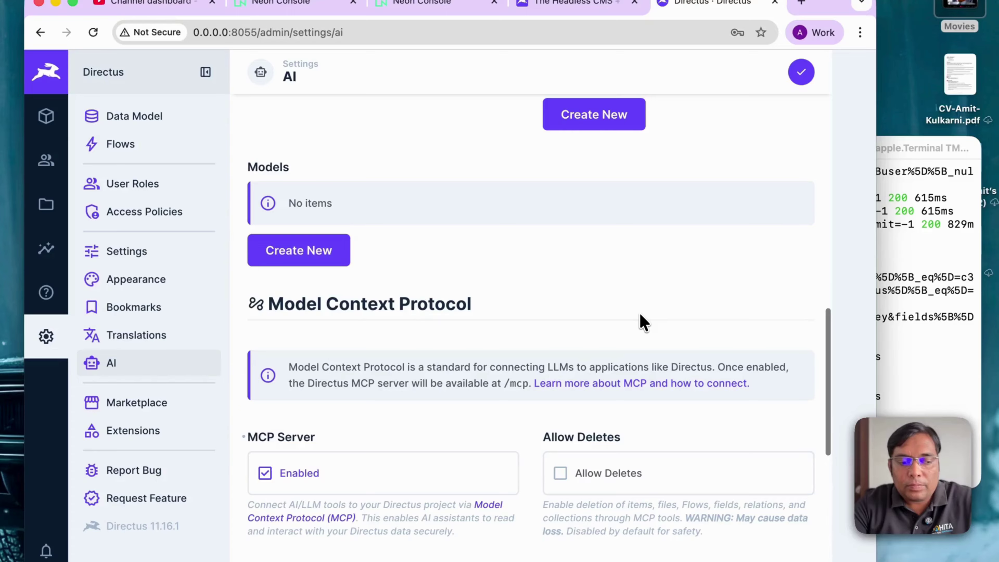
pyautogui.scroll(10, 640, 323)
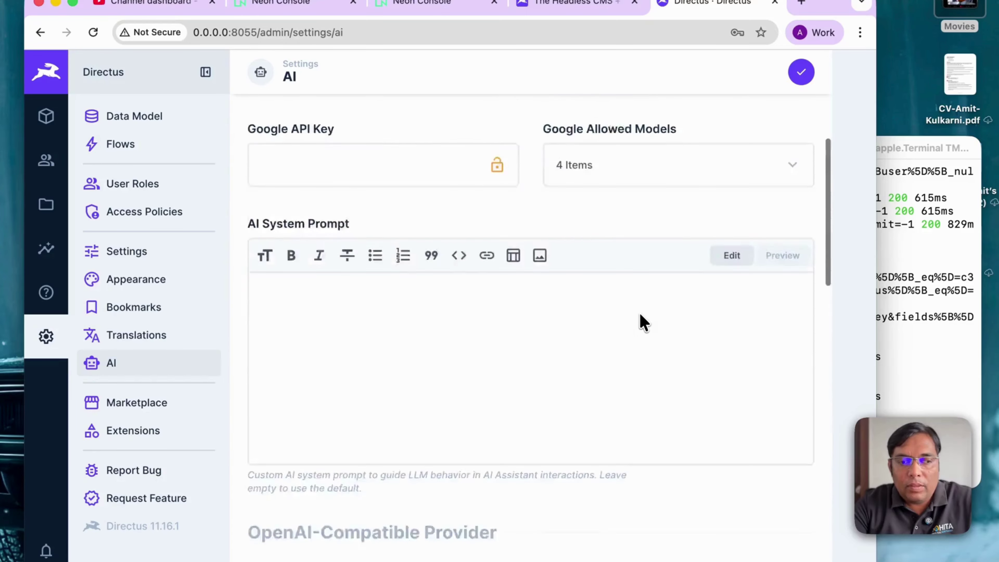
pyautogui.click(803, 74)
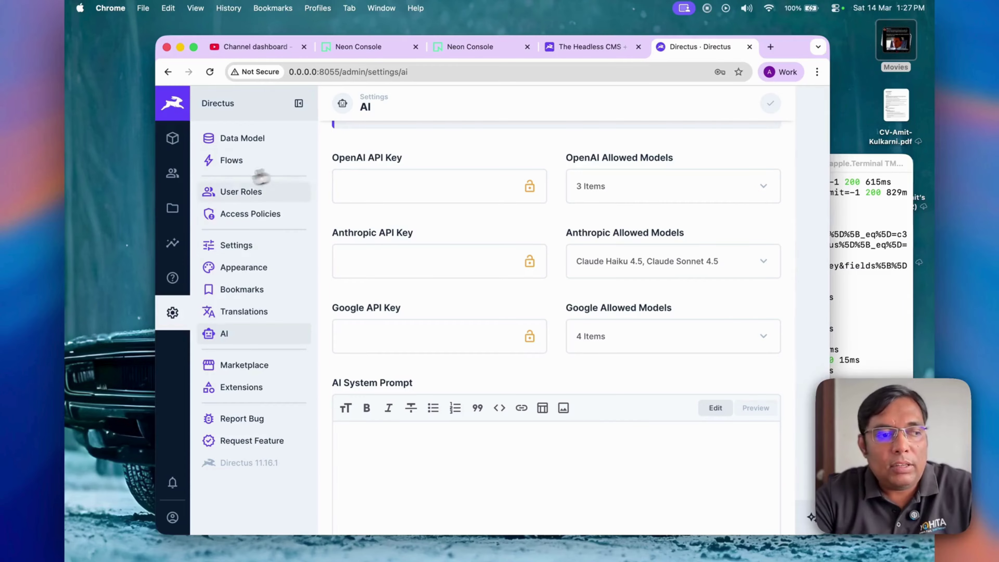
# Step: Generate a static access token on the administrator user's profile and copy it
pyautogui.click(176, 184)
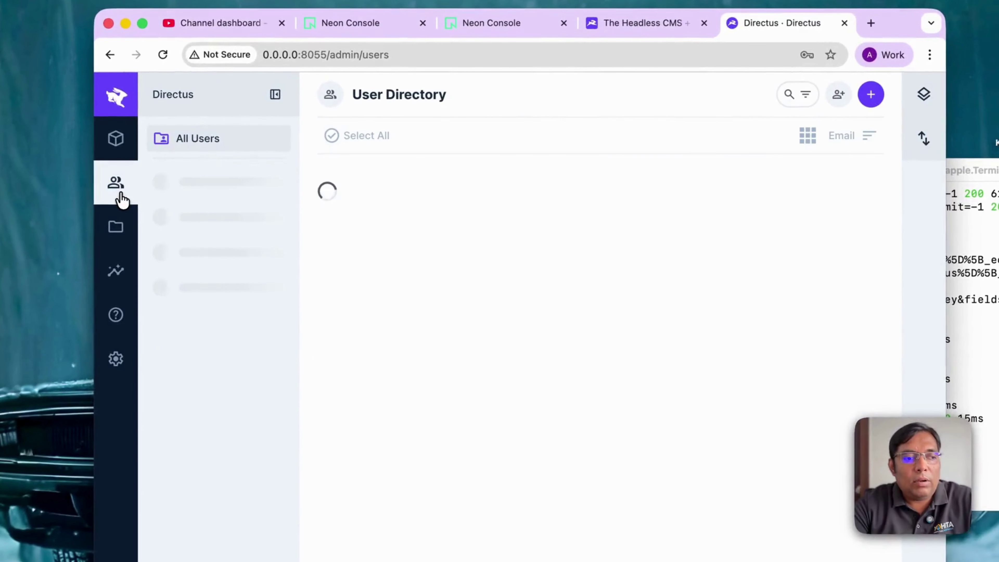
pyautogui.click(401, 271)
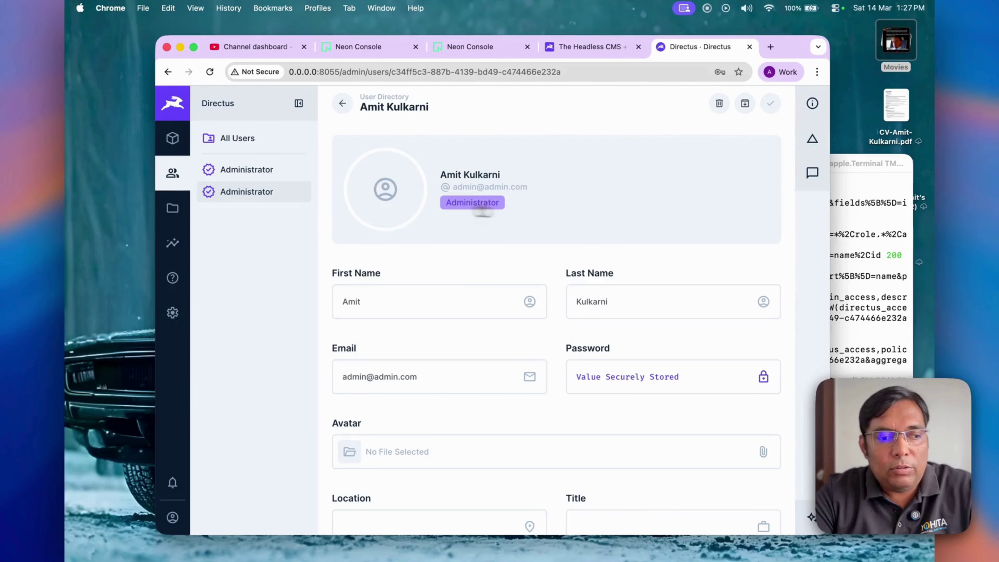
pyautogui.scroll(-20, 569, 212)
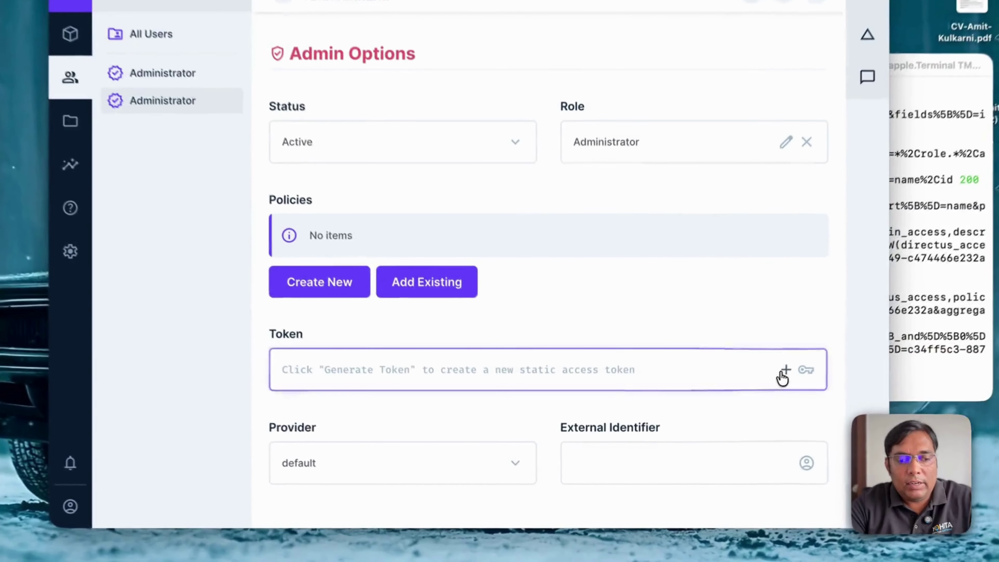
pyautogui.click(747, 408)
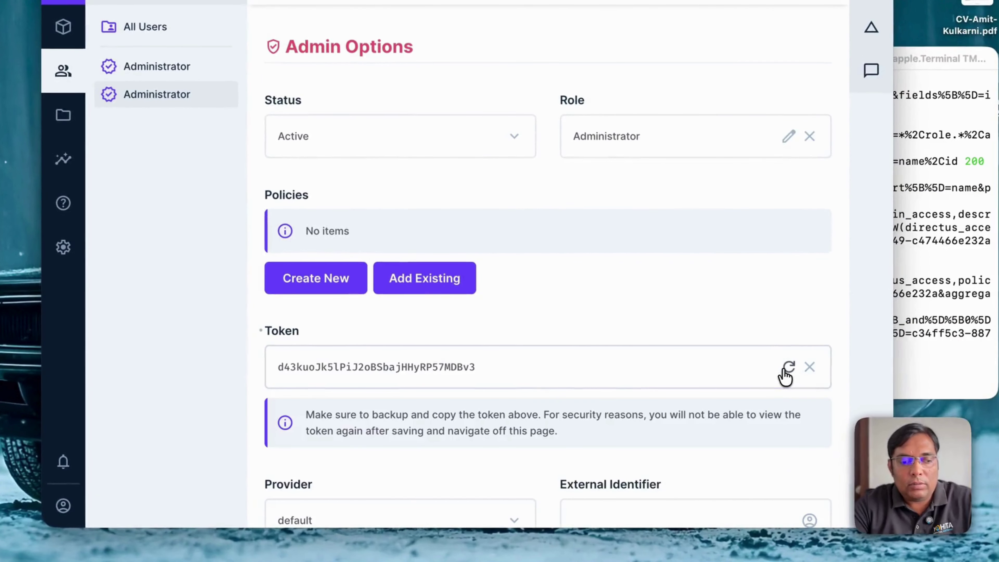
pyautogui.doubleClick(665, 373)
pyautogui.press('super+c')
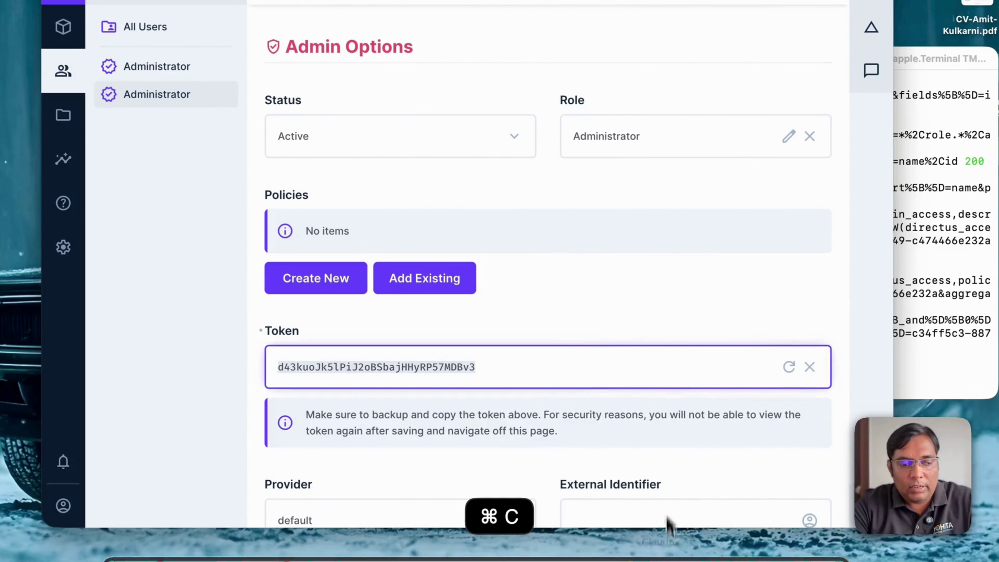
pyautogui.moveTo(673, 559)
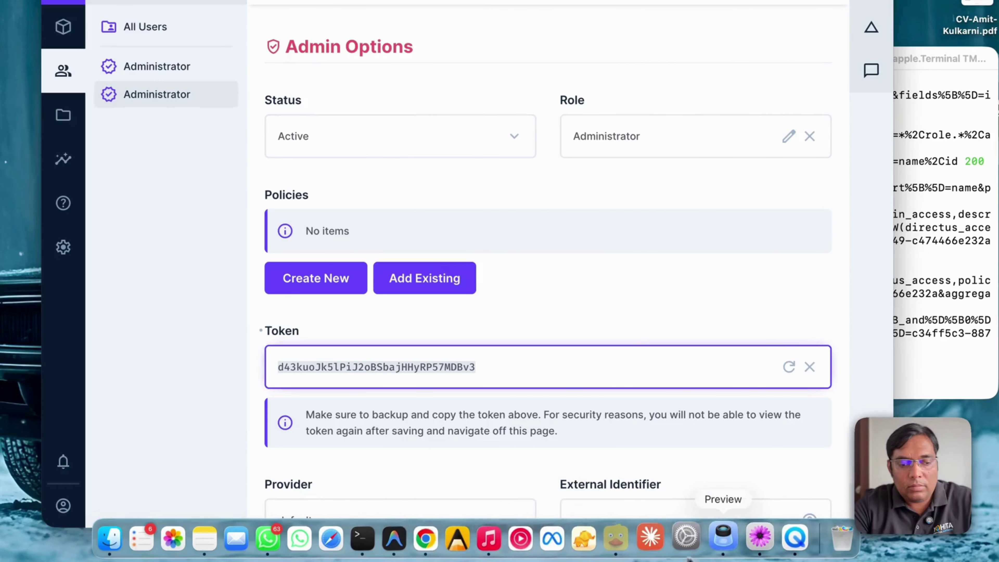
# Step: Paste the token after 'token =' in the TextMate notes, then save the admin user in Directus
pyautogui.click(753, 538)
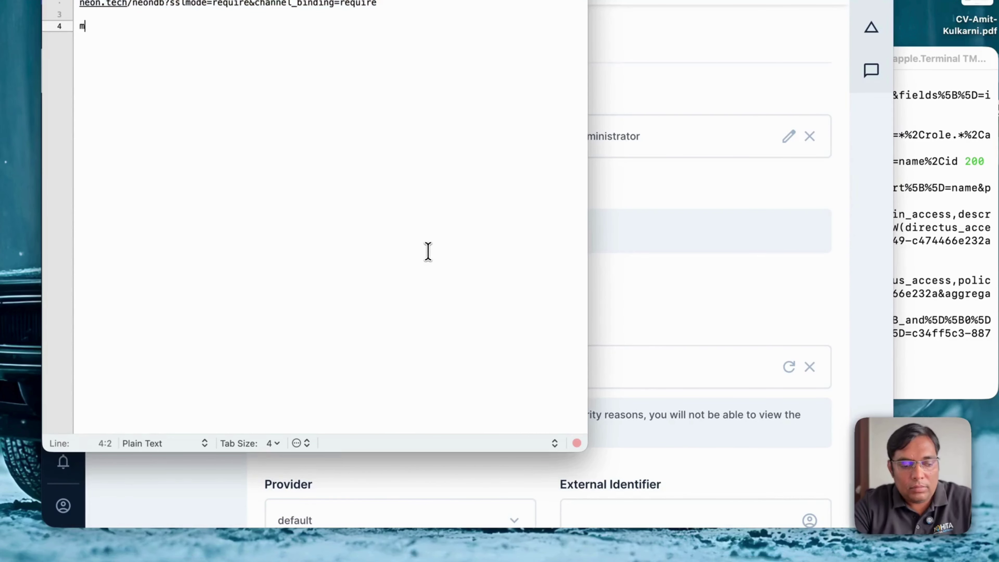
pyautogui.write('token ')
pyautogui.write('=')
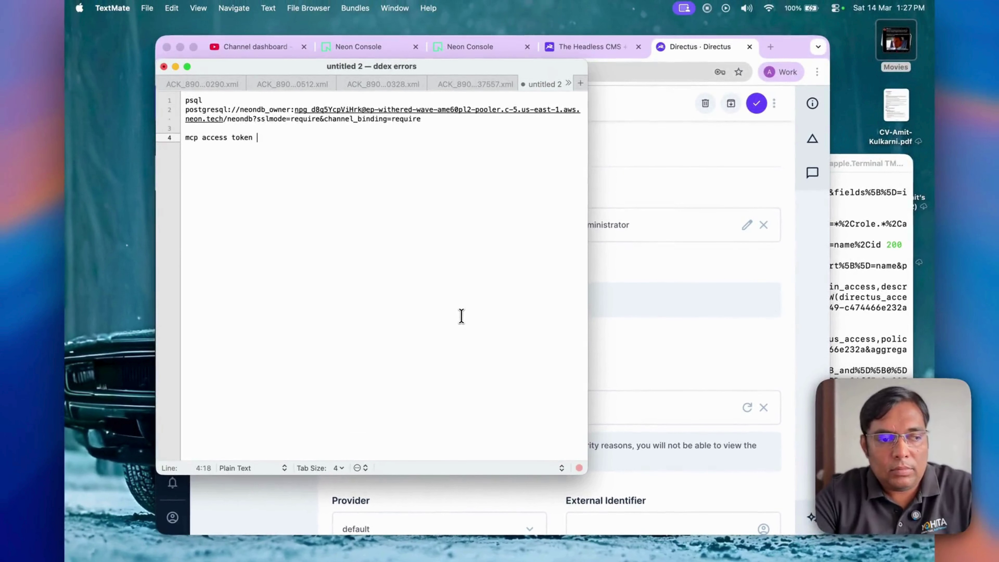
pyautogui.press('super+v')
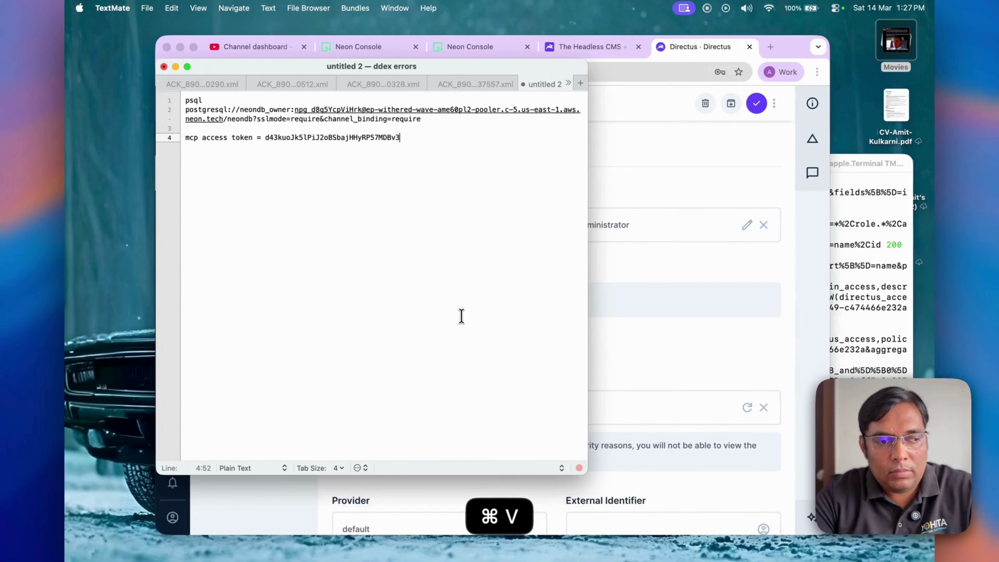
pyautogui.press('super+s')
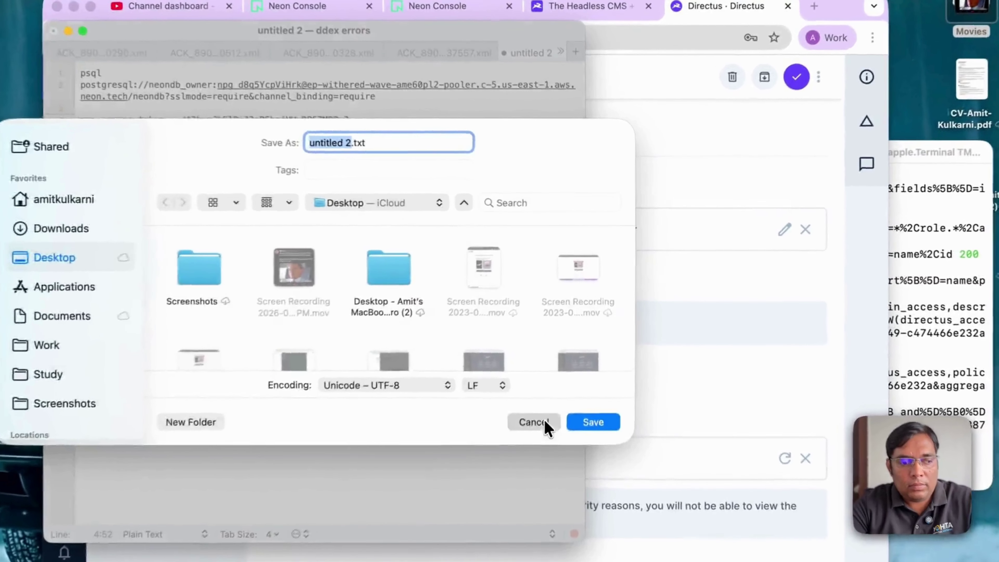
pyautogui.click(554, 381)
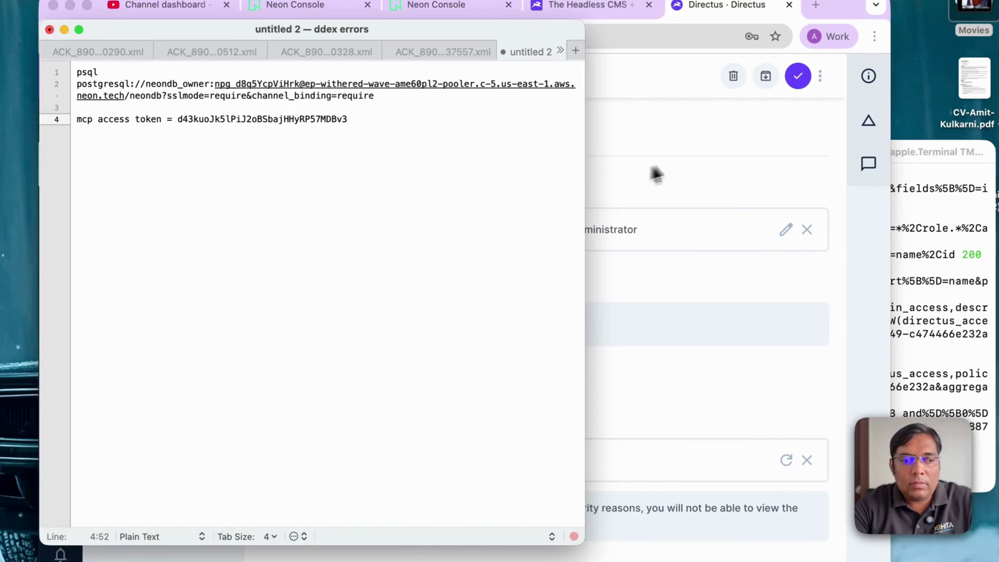
pyautogui.click(657, 174)
pyautogui.click(799, 78)
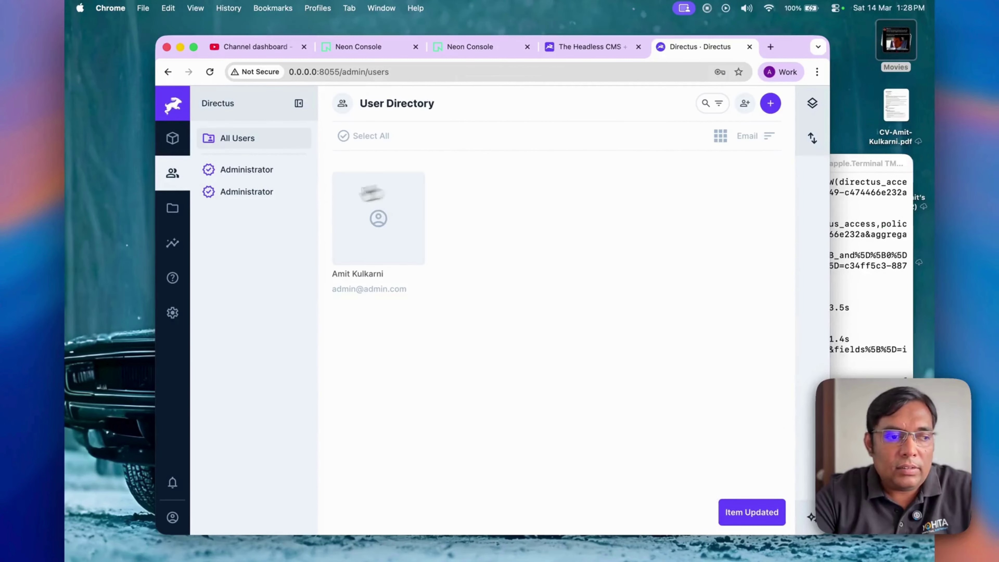
# Step: Preview the Appointments collection under Content, then view the Claude Desktop MCP installation guide in the docs
pyautogui.click(172, 138)
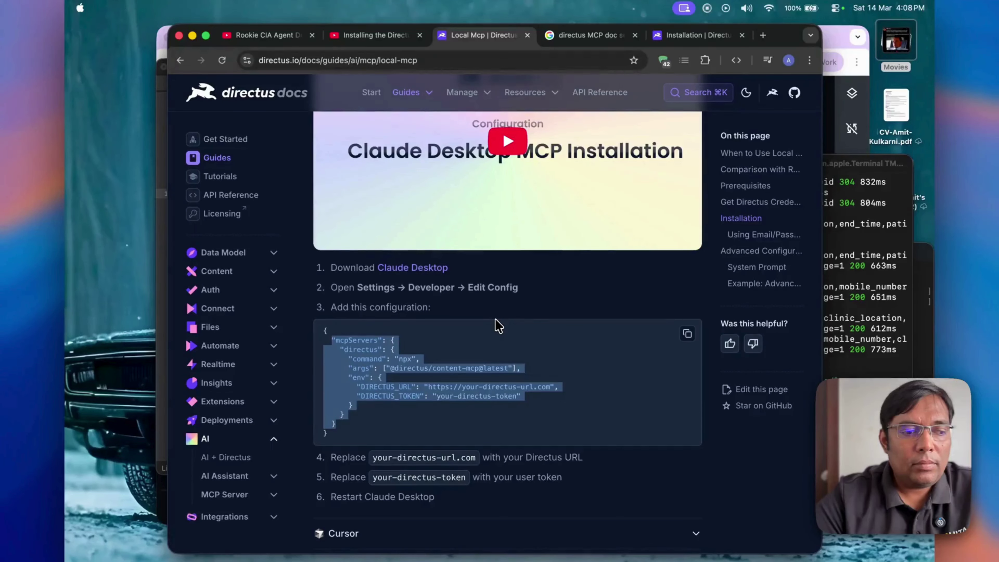
pyautogui.click(498, 326)
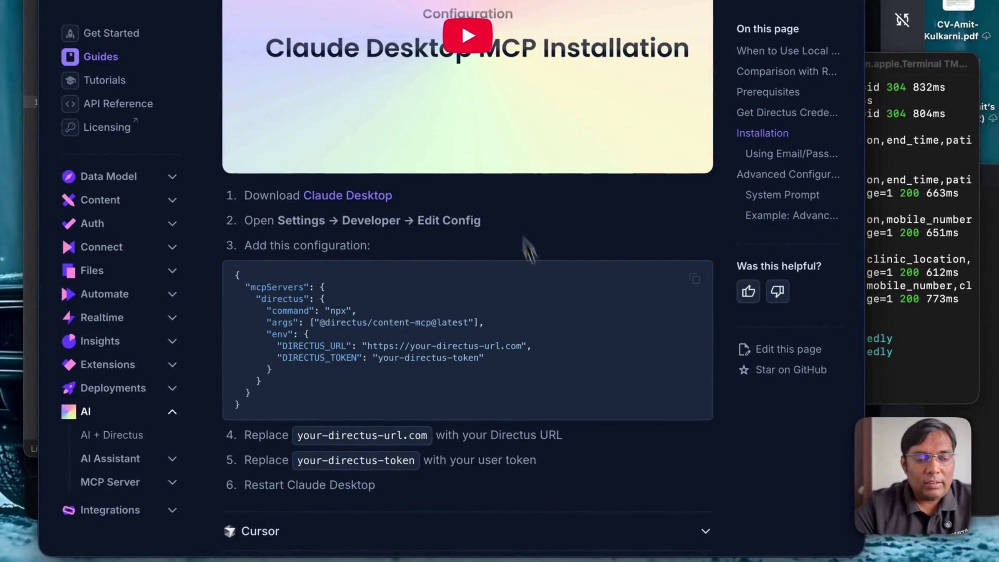
# Step: Run ngrok http 8055 in a new Terminal window and widen it to show the forwarding URL
pyautogui.click(930, 338)
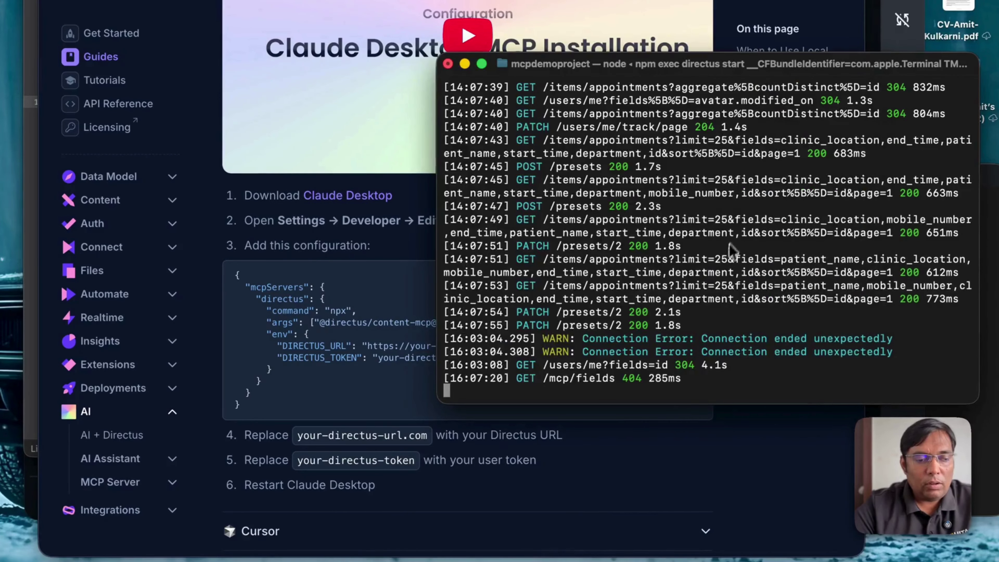
pyautogui.press('super+n')
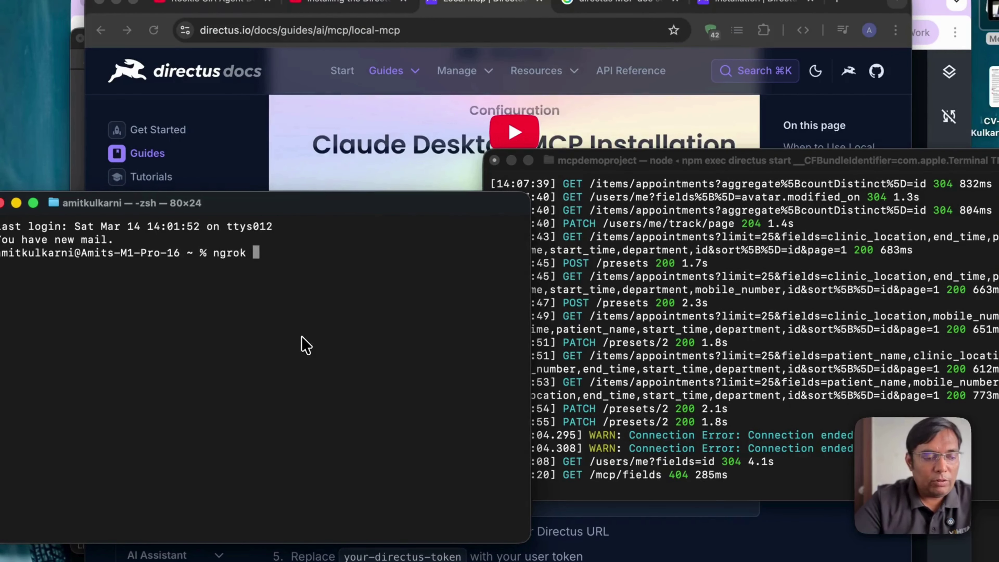
pyautogui.write('ngrok http 8055')
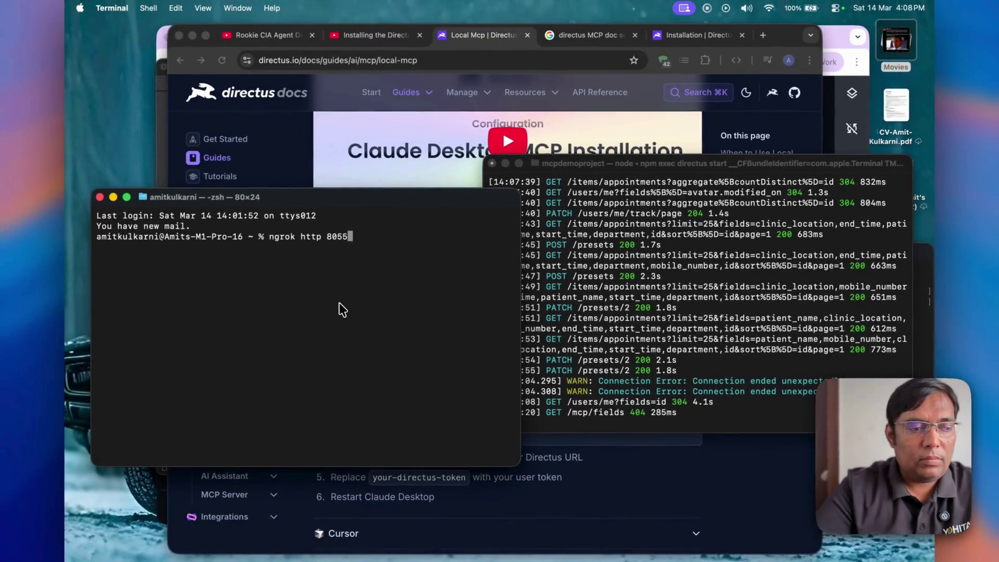
pyautogui.press('Return')
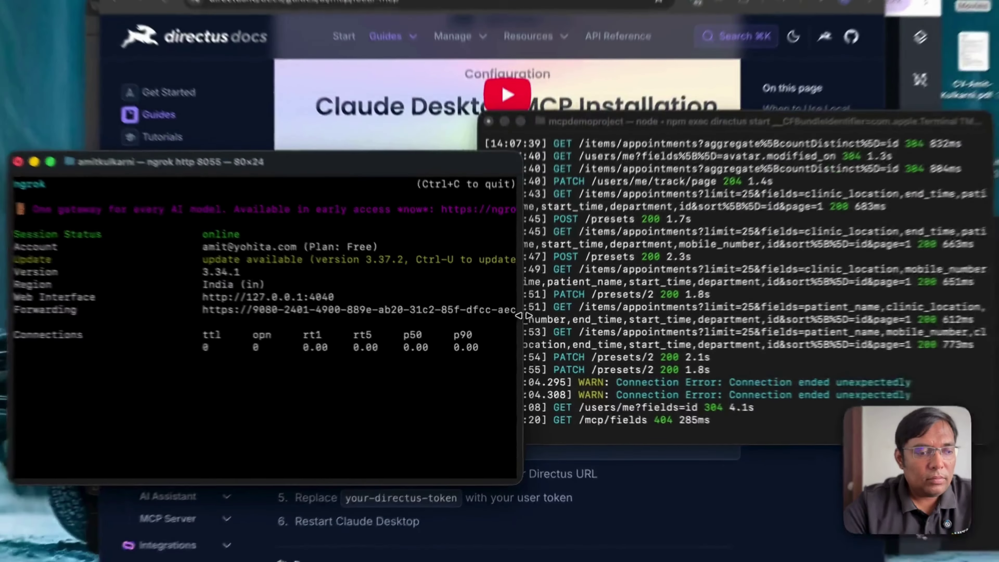
pyautogui.moveTo(519, 324); pyautogui.dragTo(696, 342)
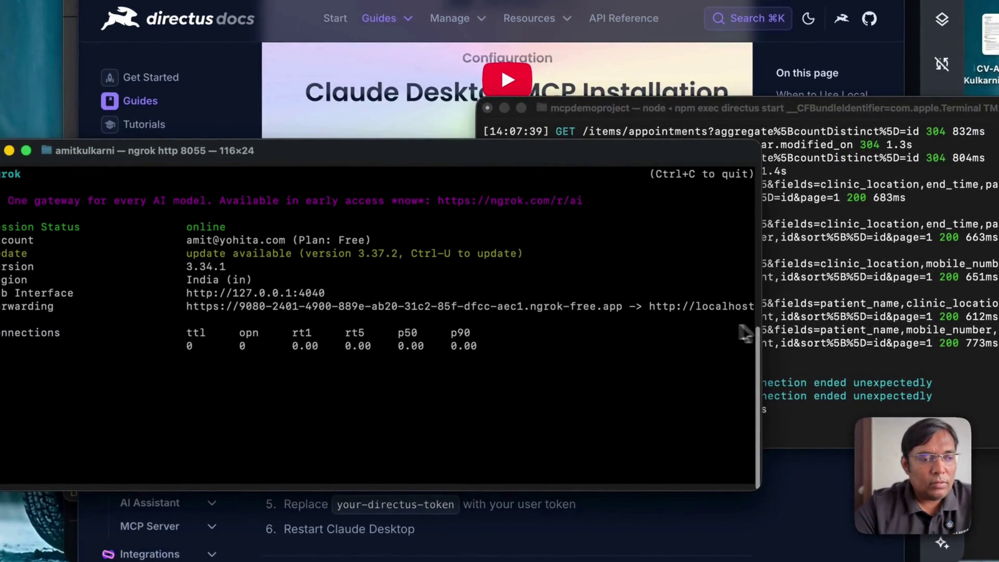
pyautogui.moveTo(624, 311); pyautogui.dragTo(186, 307)
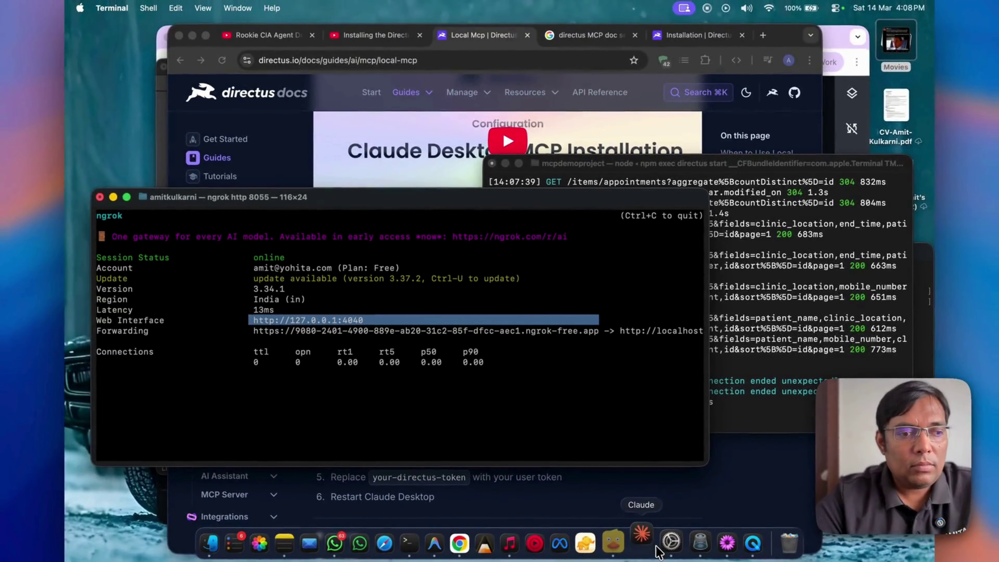
# Step: Launch Claude Desktop and open its Developer settings for local MCP servers
pyautogui.click(656, 547)
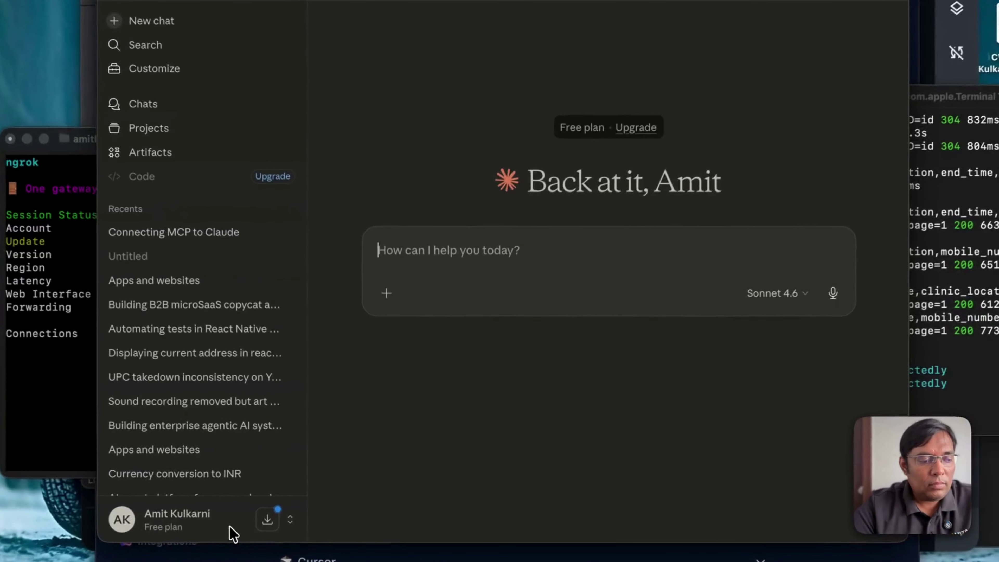
pyautogui.click(256, 497)
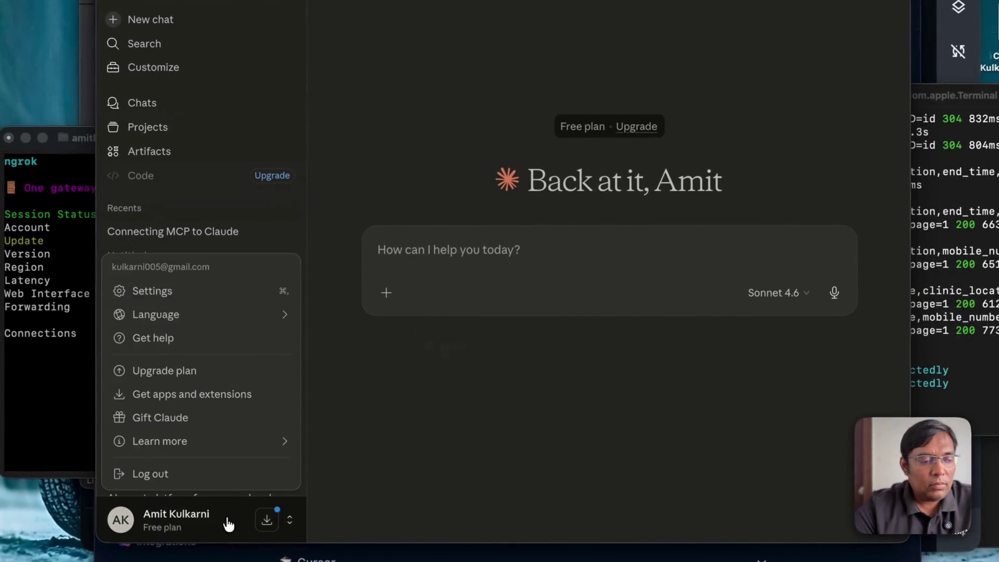
pyautogui.click(256, 496)
pyautogui.click(228, 524)
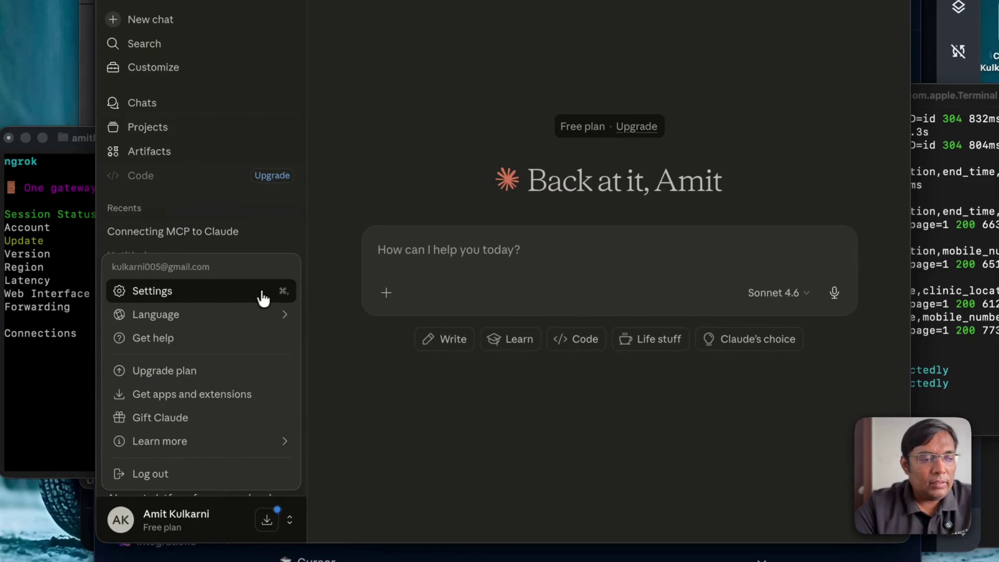
pyautogui.click(263, 298)
pyautogui.click(376, 406)
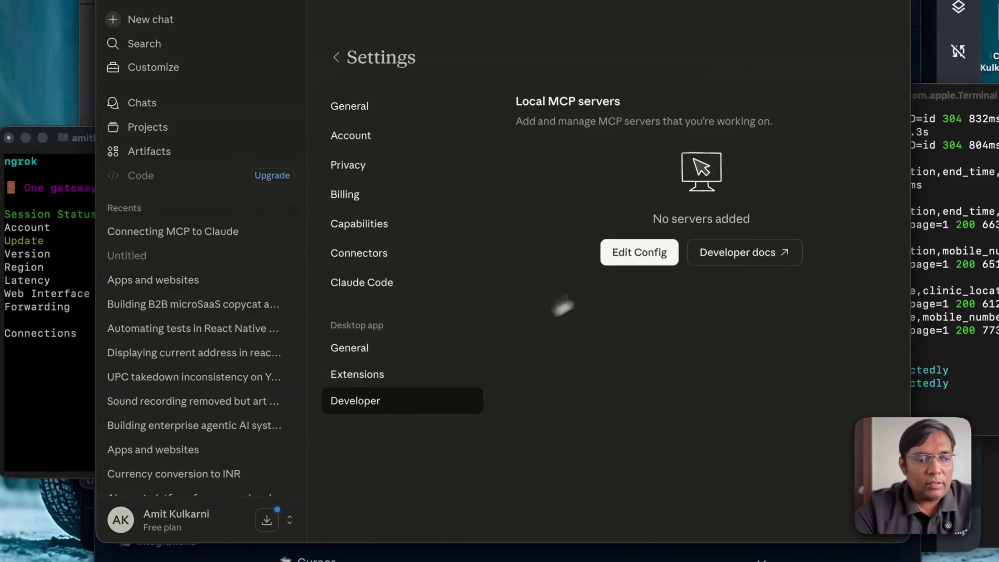
# Step: Open claude_desktop_config.json in TextMate, then return to the Directus MCP configuration docs
pyautogui.click(640, 252)
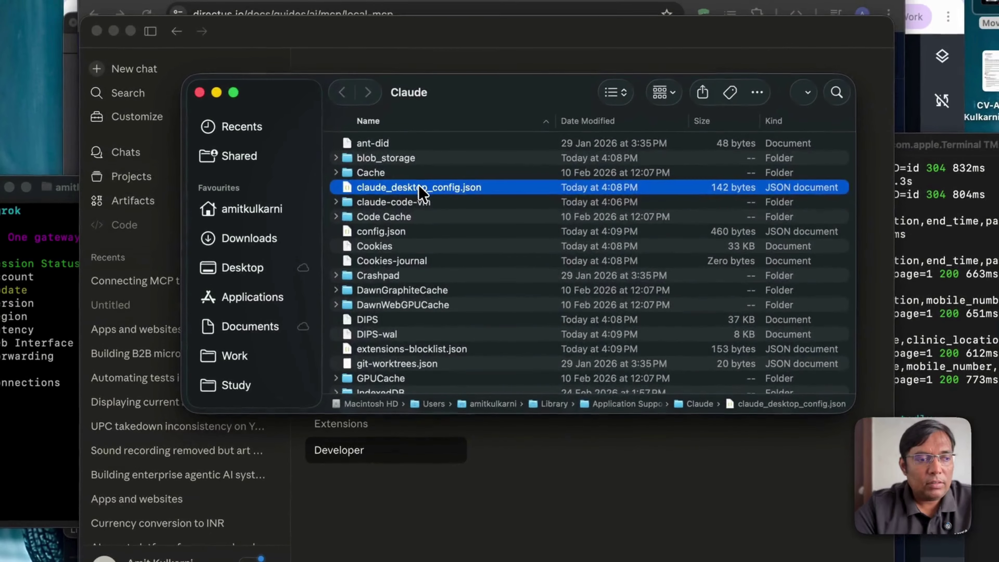
pyautogui.rightClick(439, 139)
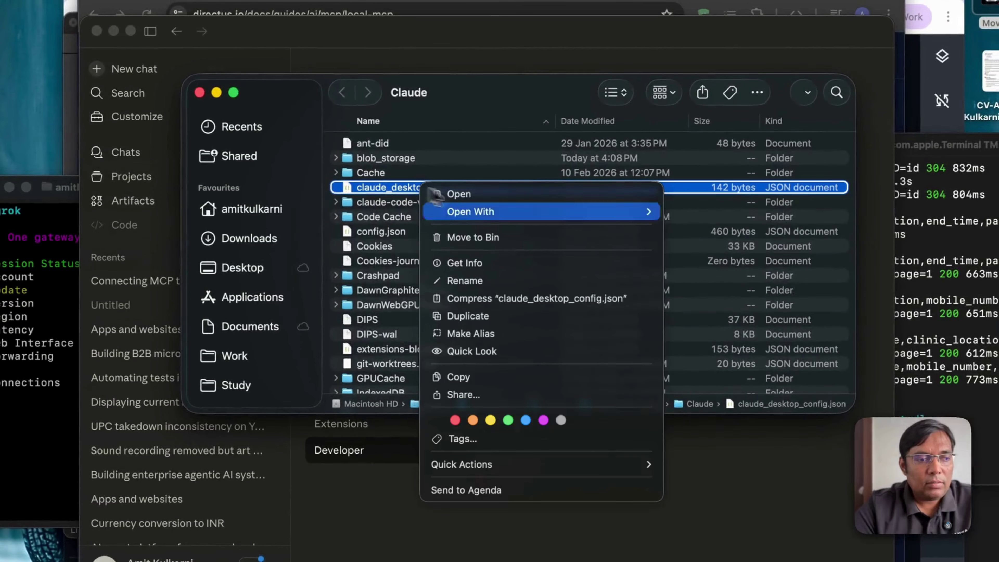
pyautogui.moveTo(618, 213)
pyautogui.click(753, 339)
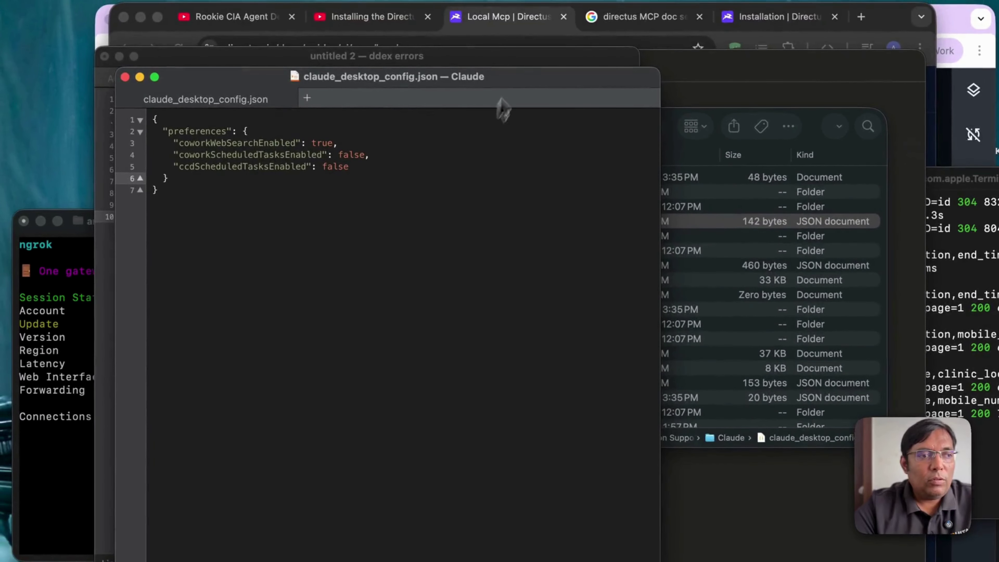
pyautogui.click(502, 20)
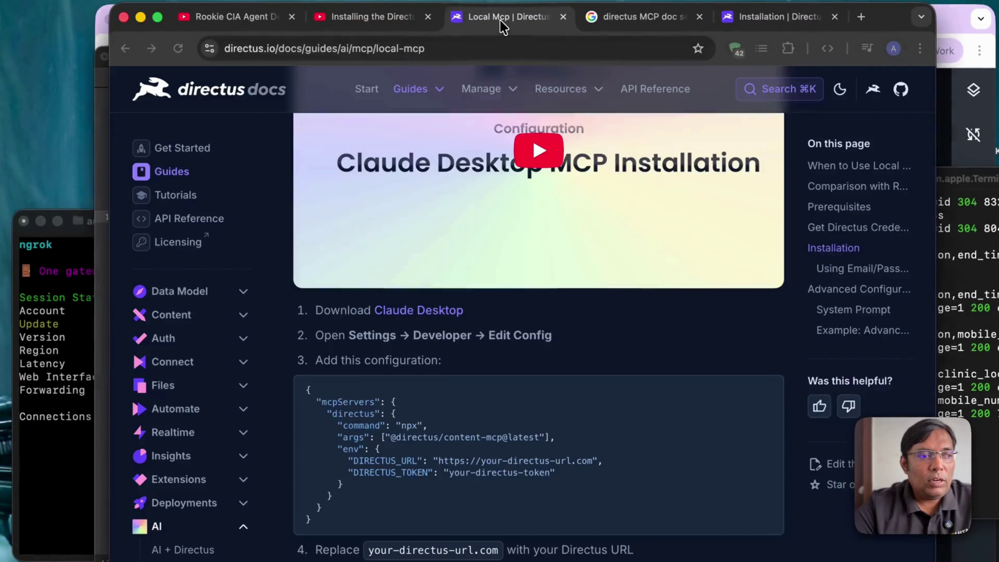
pyautogui.click(490, 50)
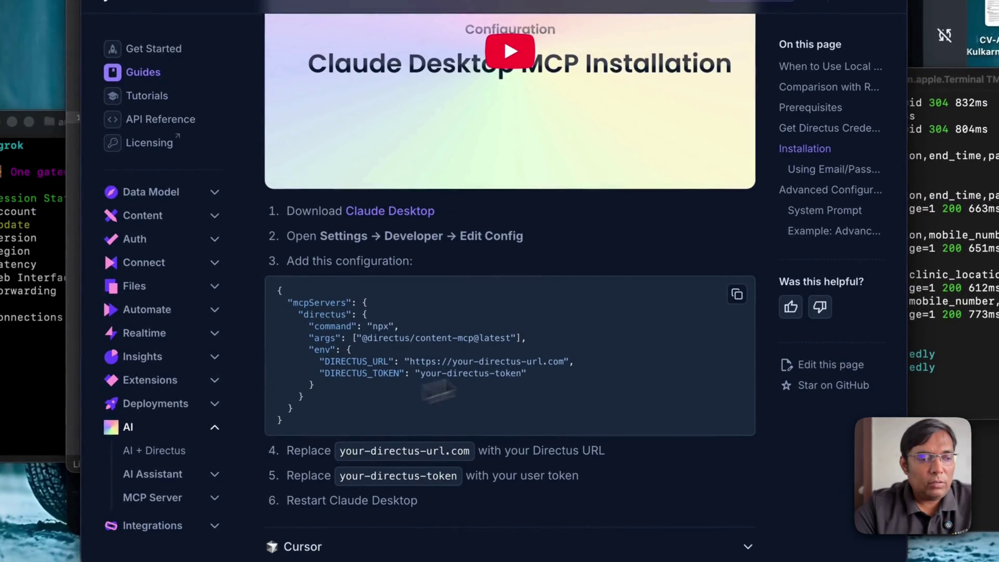
# Step: Copy the docs' mcpServers snippet into the Claude config, fixing the extra comma
pyautogui.moveTo(311, 415); pyautogui.dragTo(280, 292)
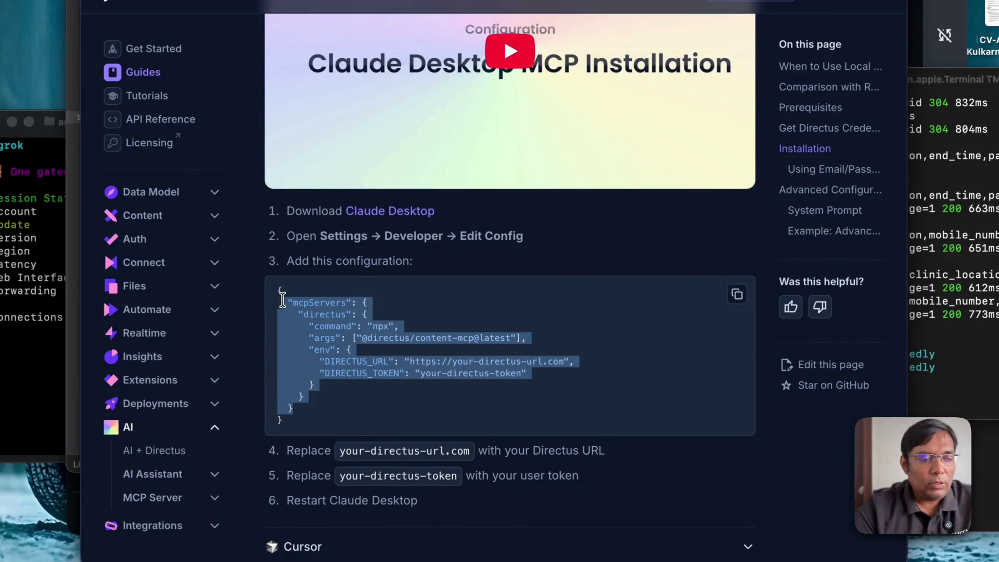
pyautogui.press('super+c')
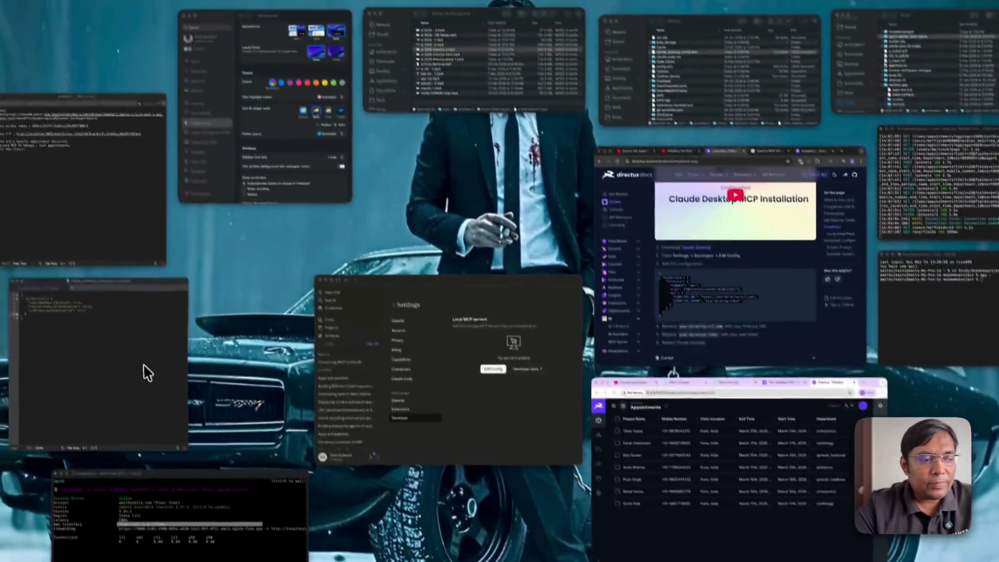
pyautogui.click(143, 370)
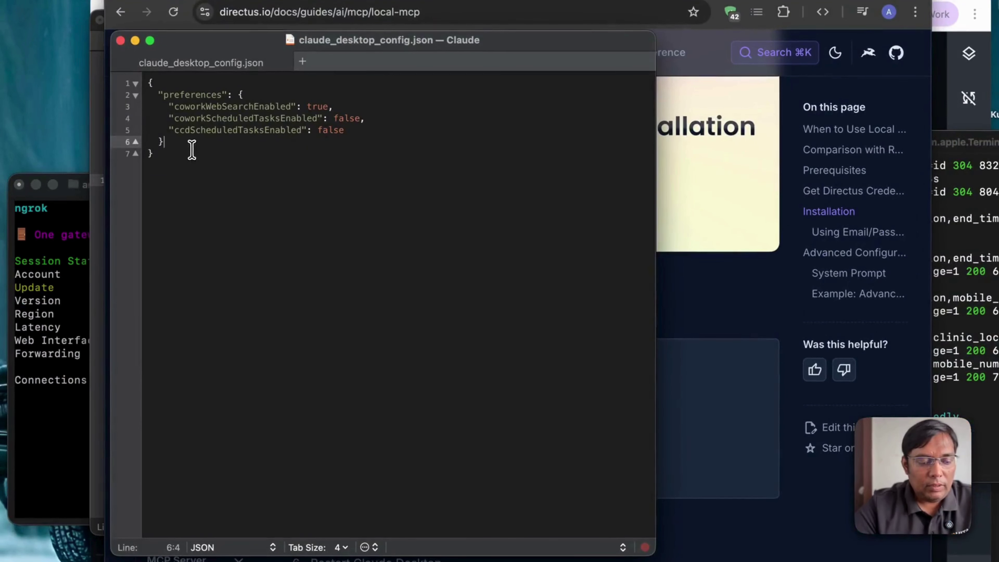
pyautogui.write(',')
pyautogui.press('super+v')
pyautogui.click(170, 143)
pyautogui.press('BackSpace')
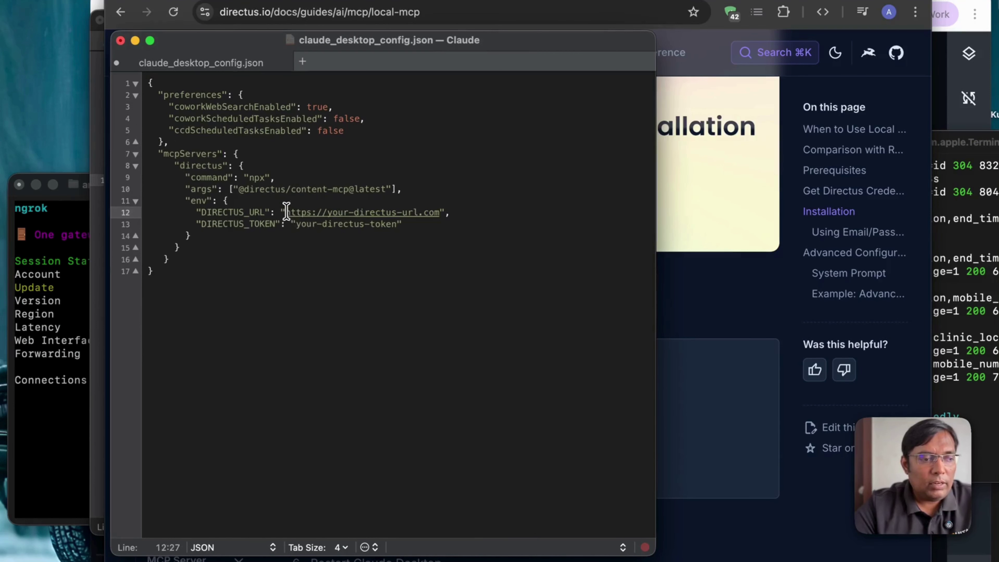
# Step: Replace the placeholder DIRECTUS_URL with the ngrok forwarding URL from the terminal
pyautogui.moveTo(286, 212); pyautogui.dragTo(404, 212)
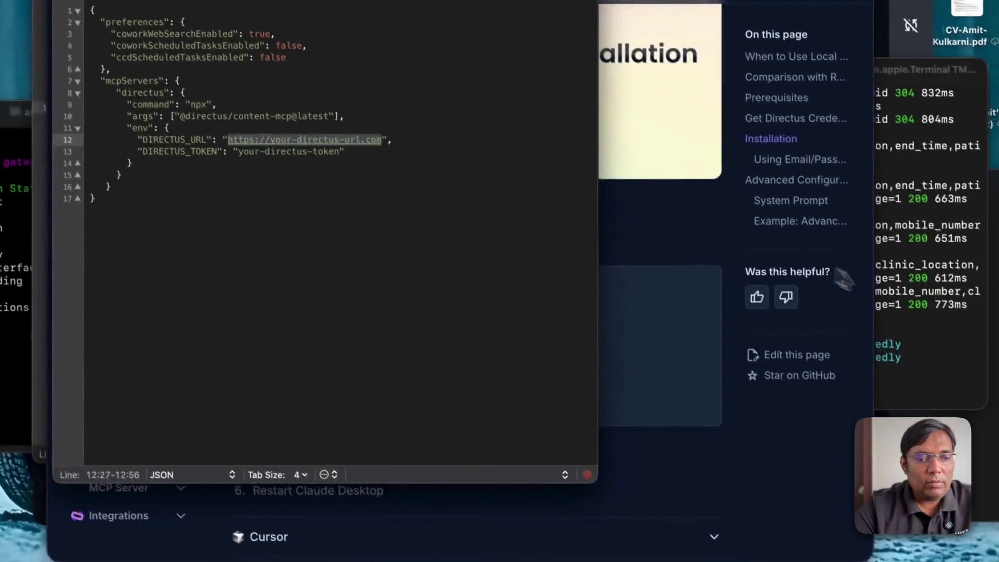
pyautogui.click(395, 542)
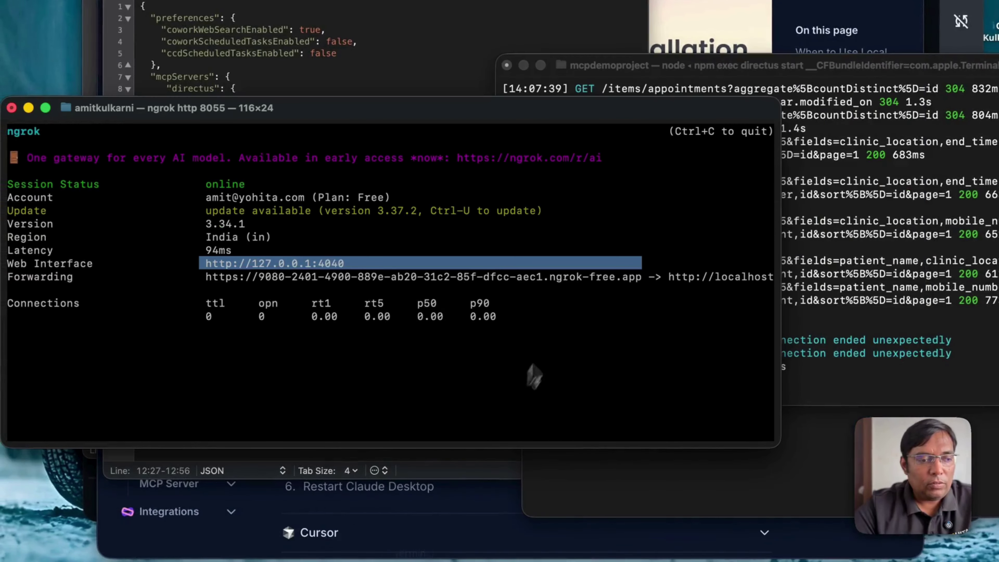
pyautogui.click(578, 320)
pyautogui.moveTo(639, 281); pyautogui.dragTo(206, 281)
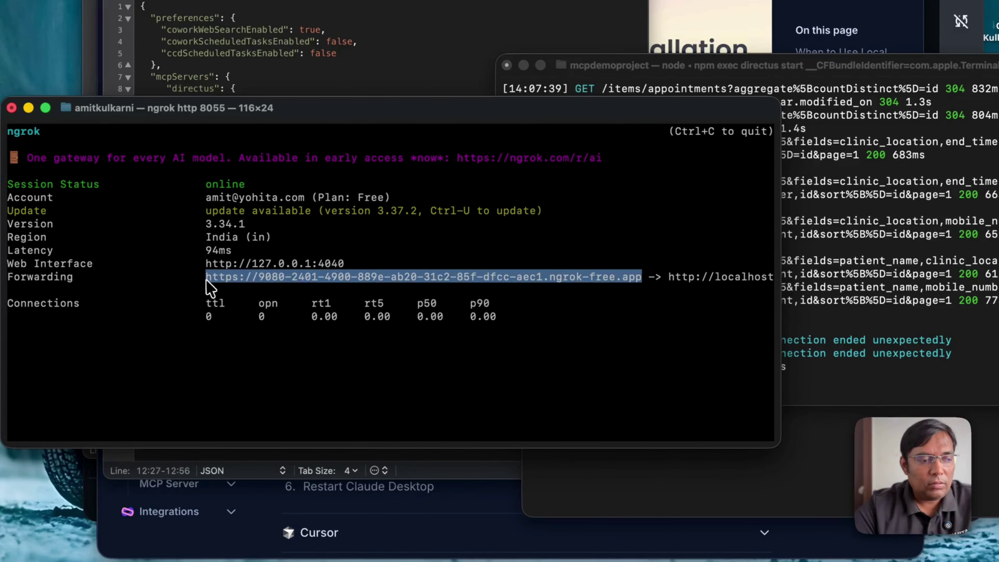
pyautogui.press('super+c')
pyautogui.click(410, 93)
pyautogui.click(413, 246)
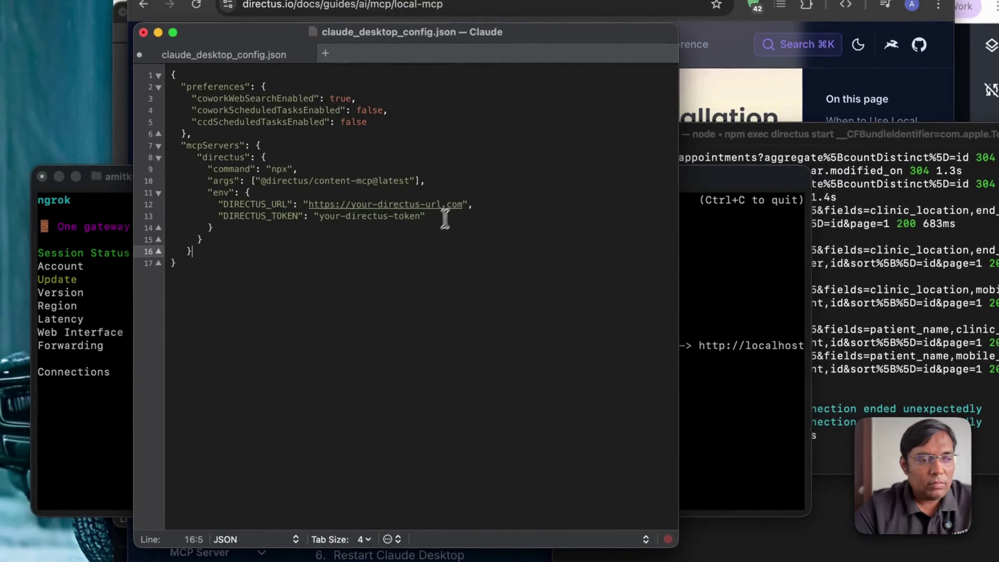
pyautogui.click(464, 208)
pyautogui.moveTo(463, 208); pyautogui.dragTo(309, 212)
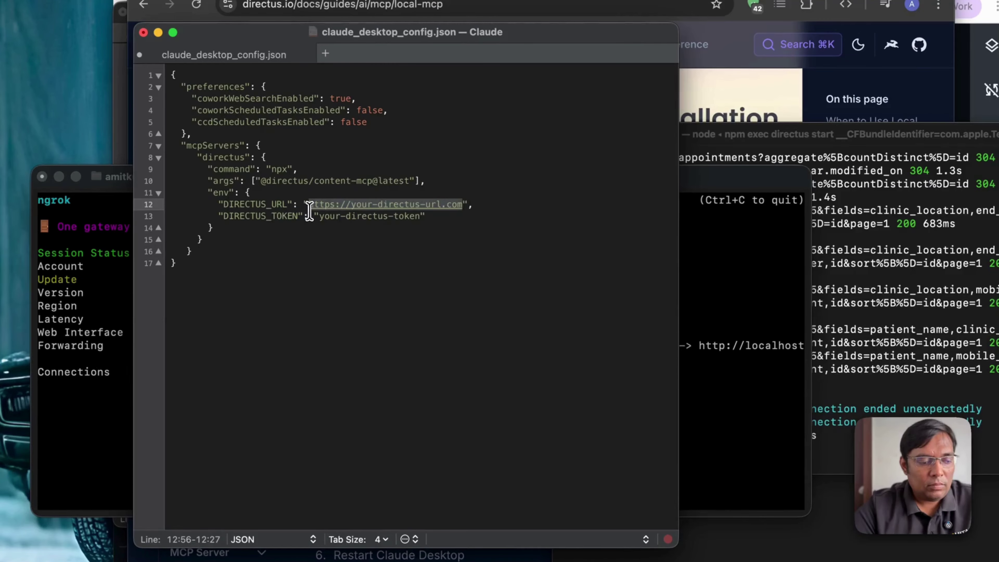
pyautogui.press('super+v')
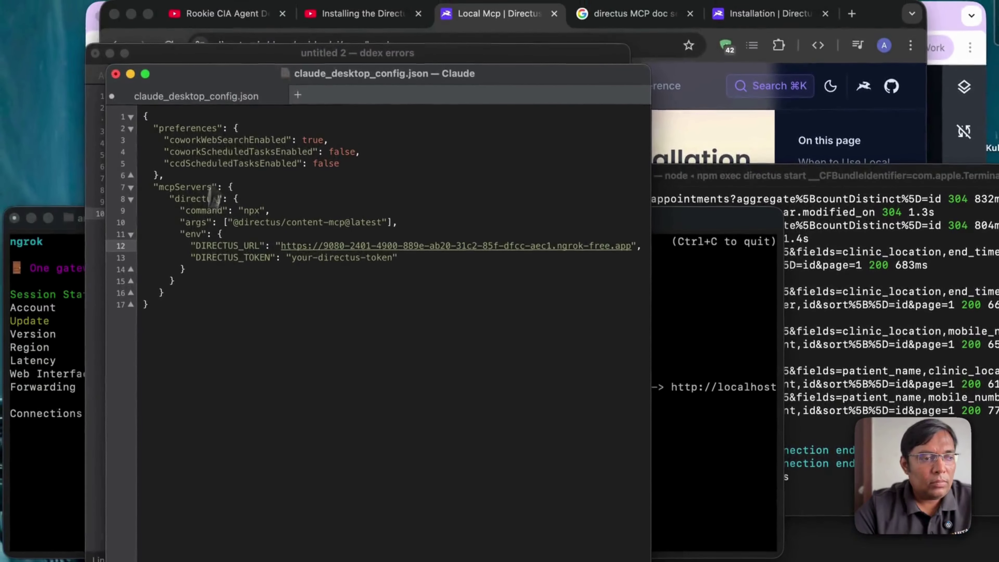
# Step: Paste the MCP access token from the notes over the placeholder DIRECTUS_TOKEN value
pyautogui.moveTo(219, 83); pyautogui.dragTo(542, 83)
pyautogui.click(272, 218)
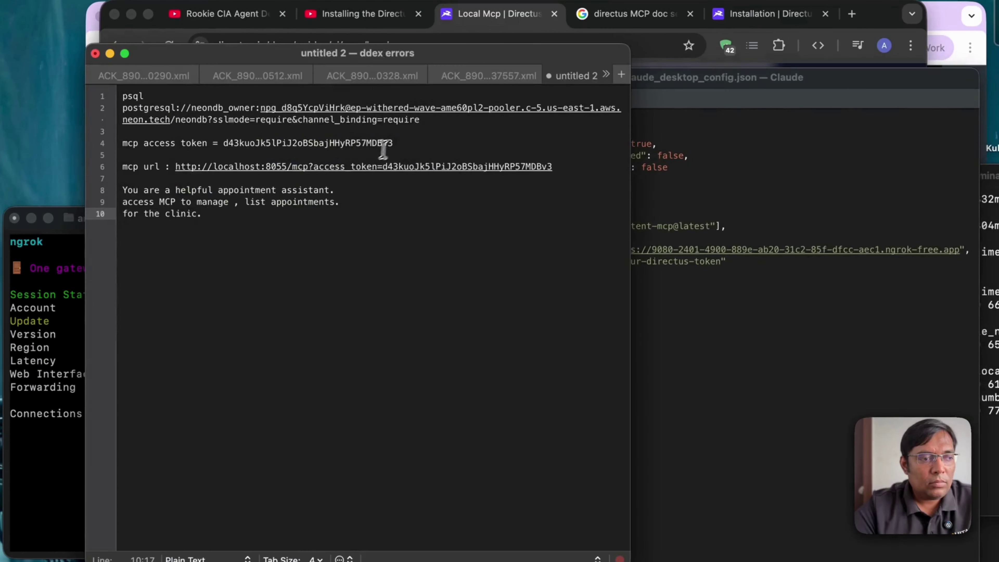
pyautogui.moveTo(392, 144); pyautogui.dragTo(242, 143)
pyautogui.press('super+c')
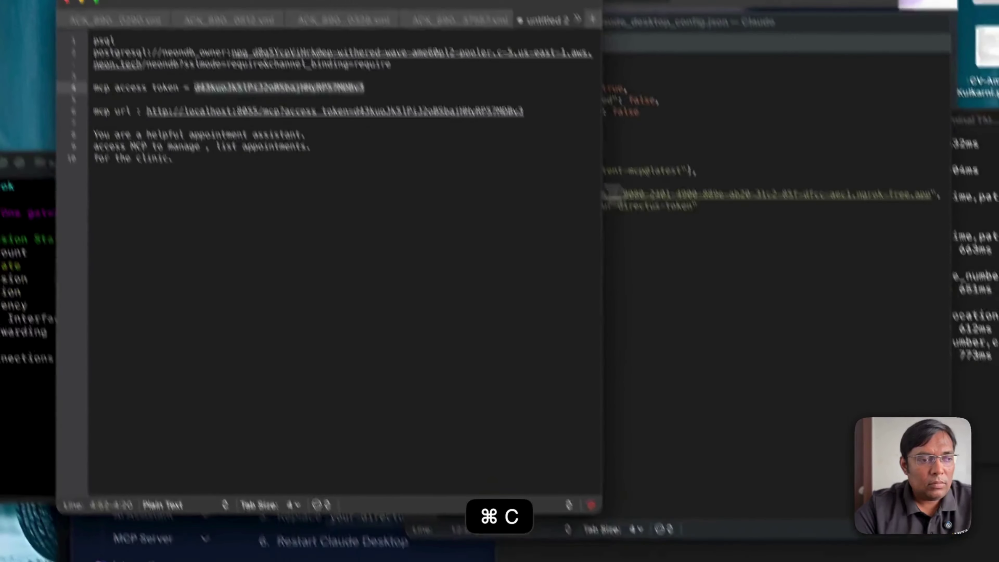
pyautogui.click(759, 268)
pyautogui.moveTo(675, 182); pyautogui.dragTo(629, 182)
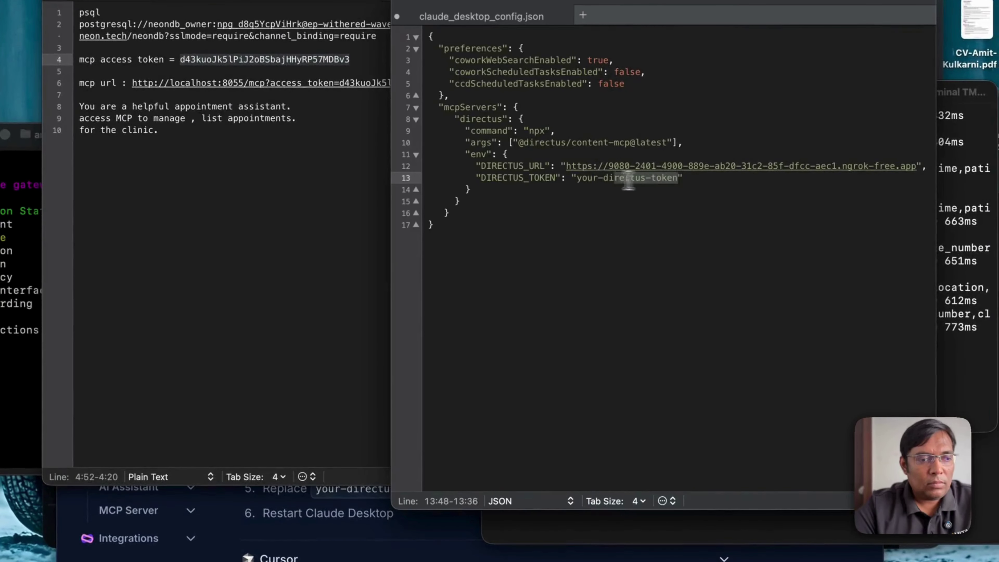
pyautogui.press('super+v')
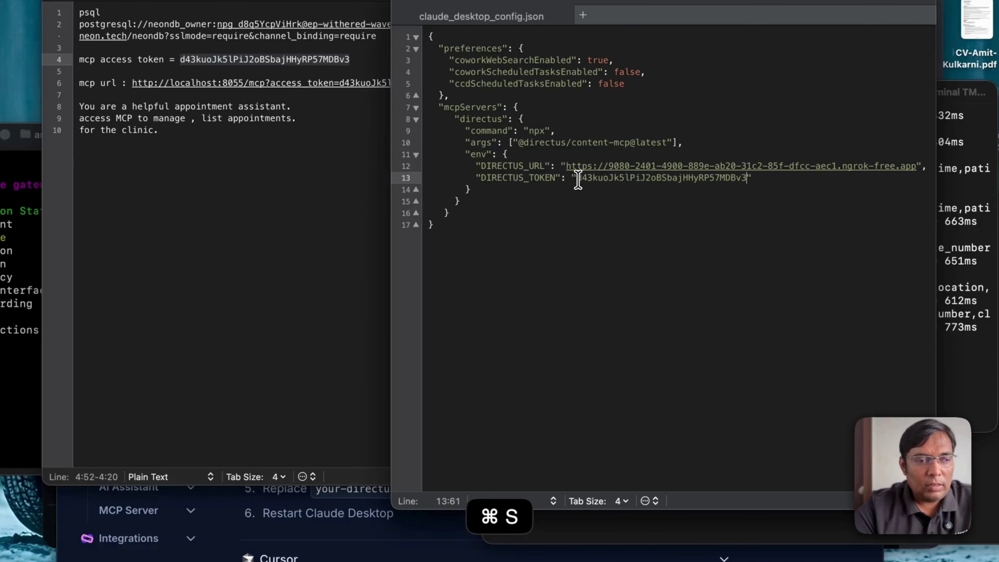
# Step: Quit Claude Desktop so it reloads the updated config
pyautogui.click(659, 561)
pyautogui.rightClick(660, 561)
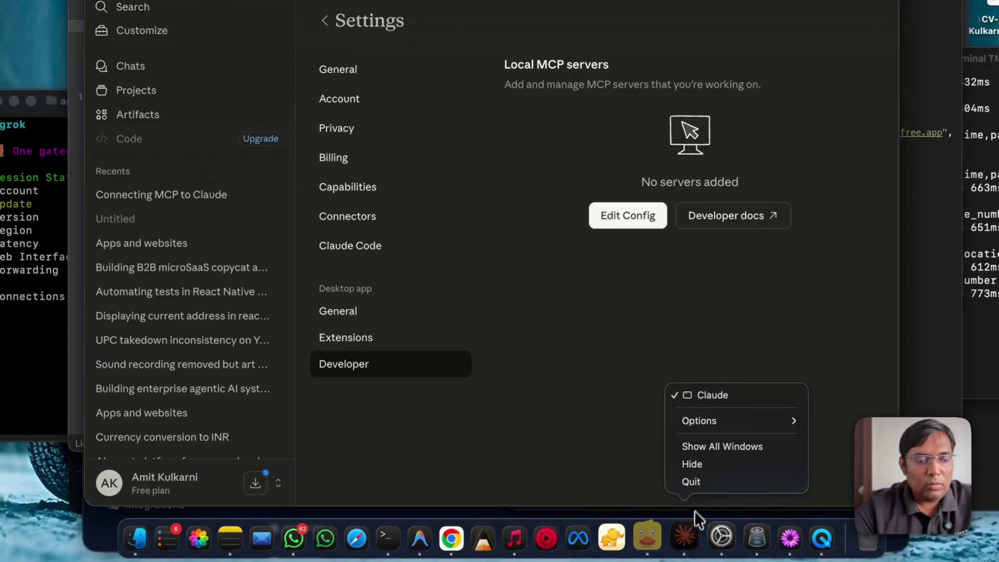
pyautogui.click(704, 486)
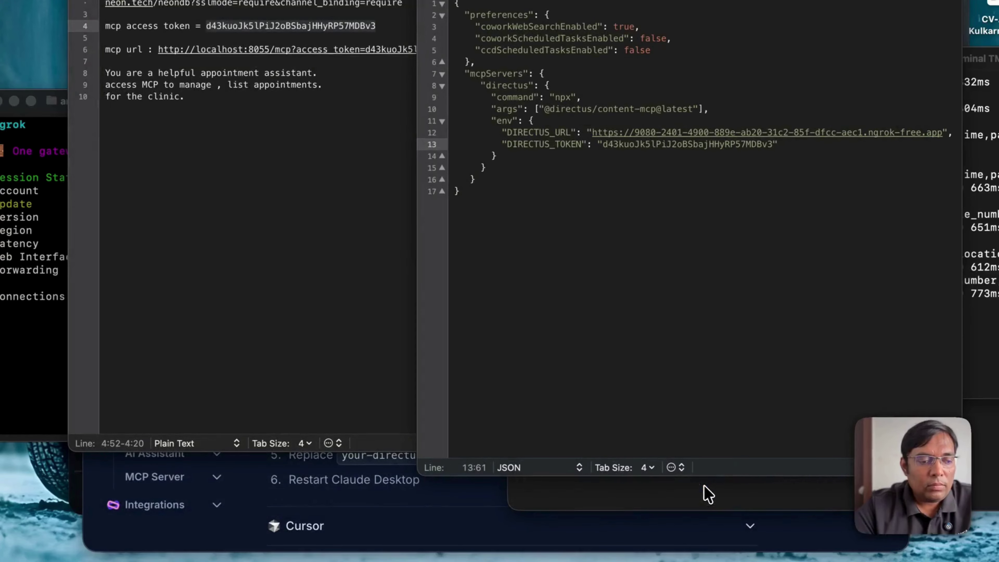
pyautogui.press('super+space')
# Step: Relaunch Claude, check the directus connector, and send 'List my appointments use directus MCP'
pyautogui.write('cla')
pyautogui.press('Return')
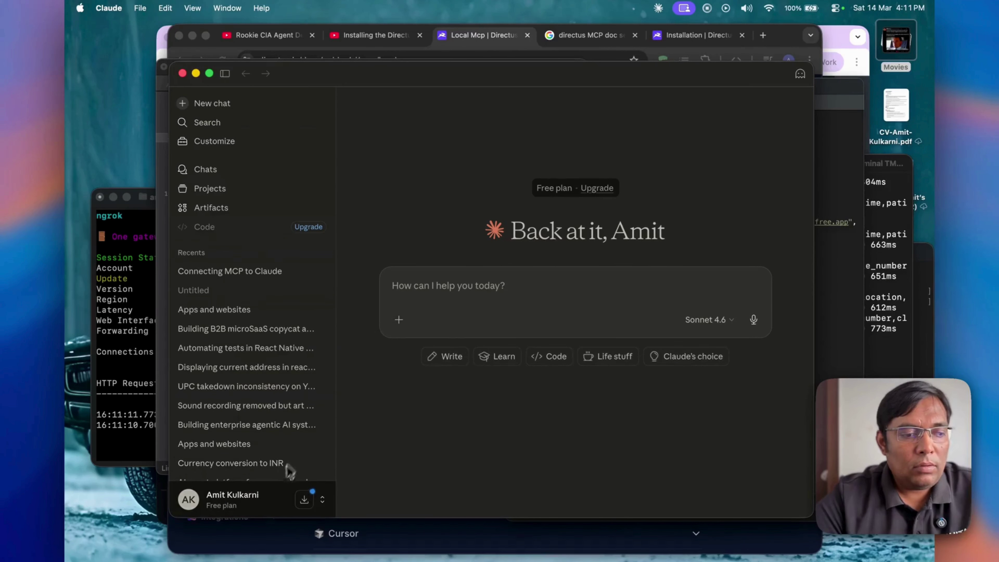
pyautogui.click(398, 319)
pyautogui.moveTo(473, 425)
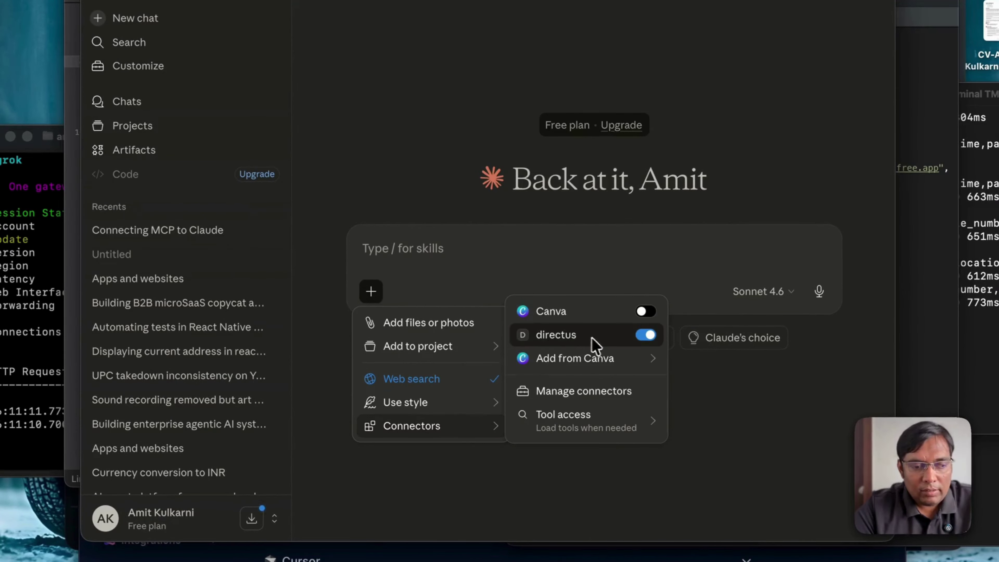
pyautogui.click(425, 257)
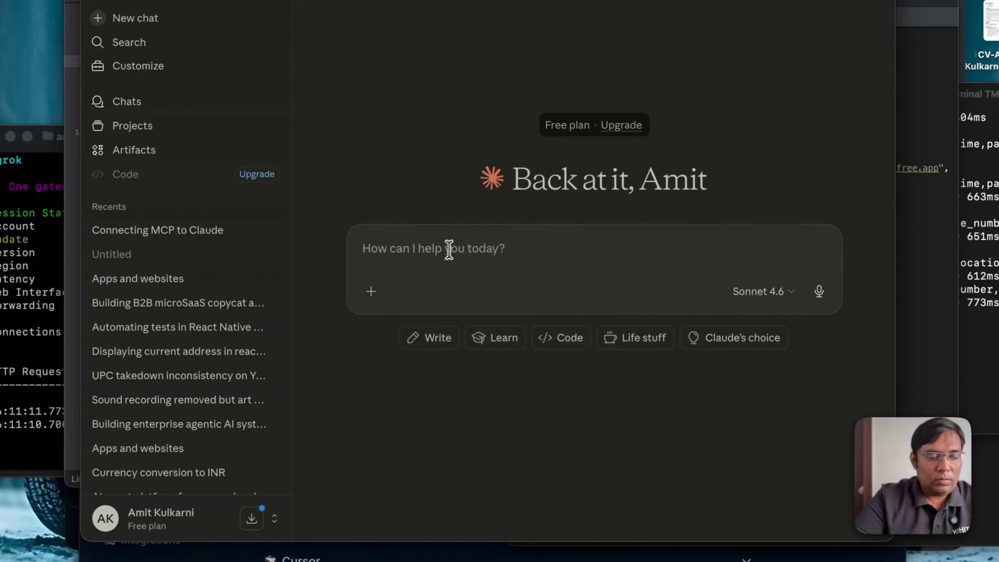
pyautogui.write('List my appo')
pyautogui.write('intments')
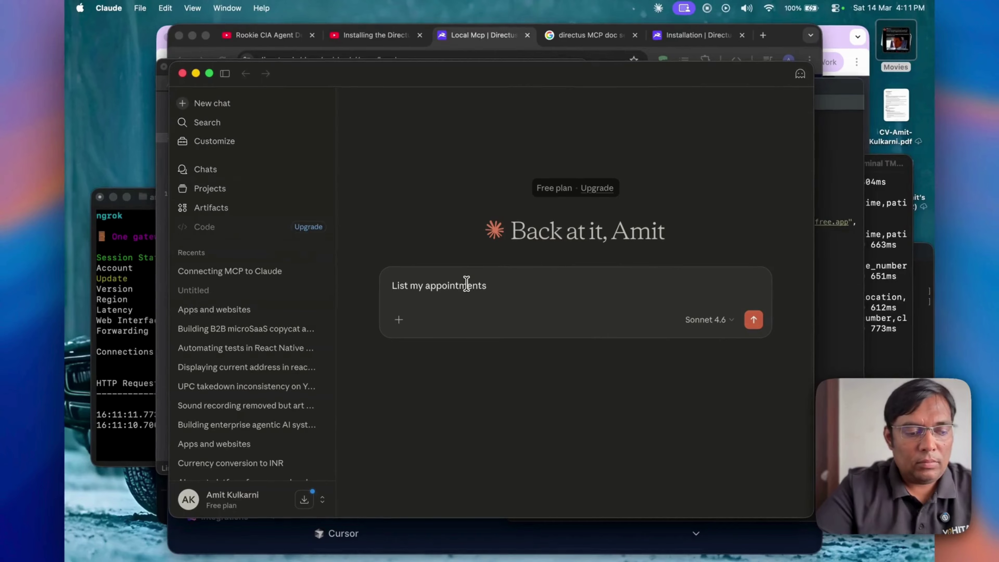
pyautogui.write('MCP')
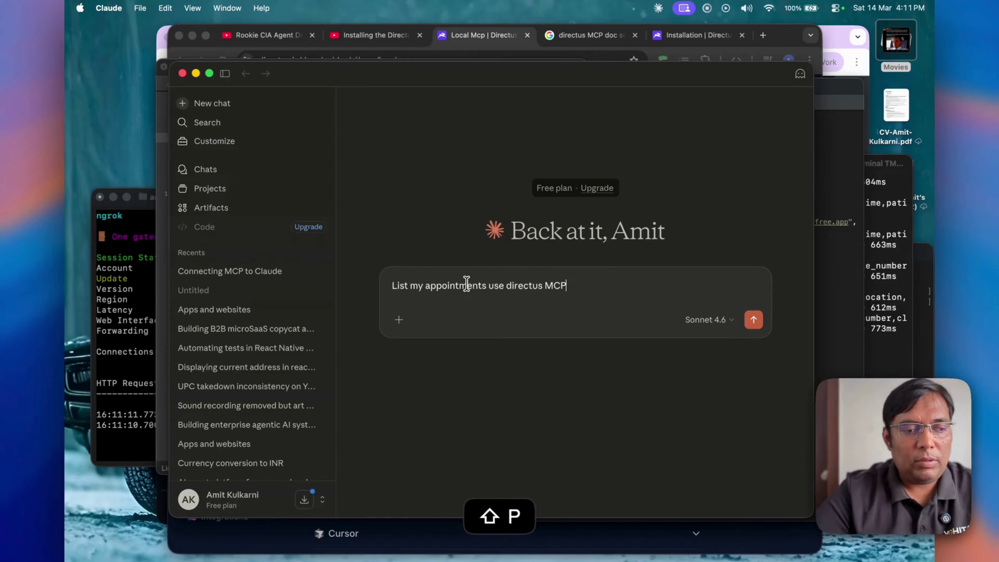
pyautogui.click(754, 320)
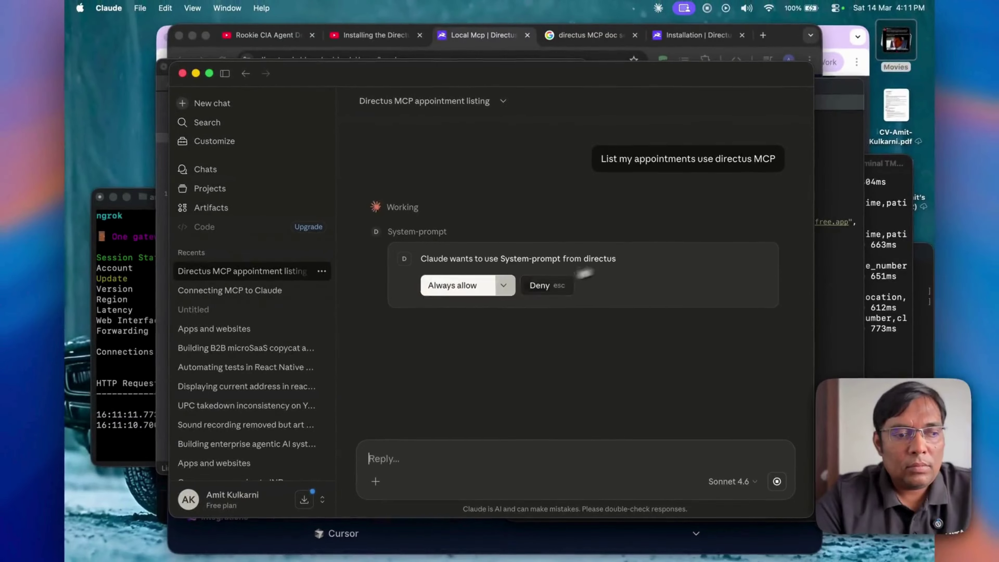
# Step: Always allow the directus tools, including reading collections and items
pyautogui.click(420, 306)
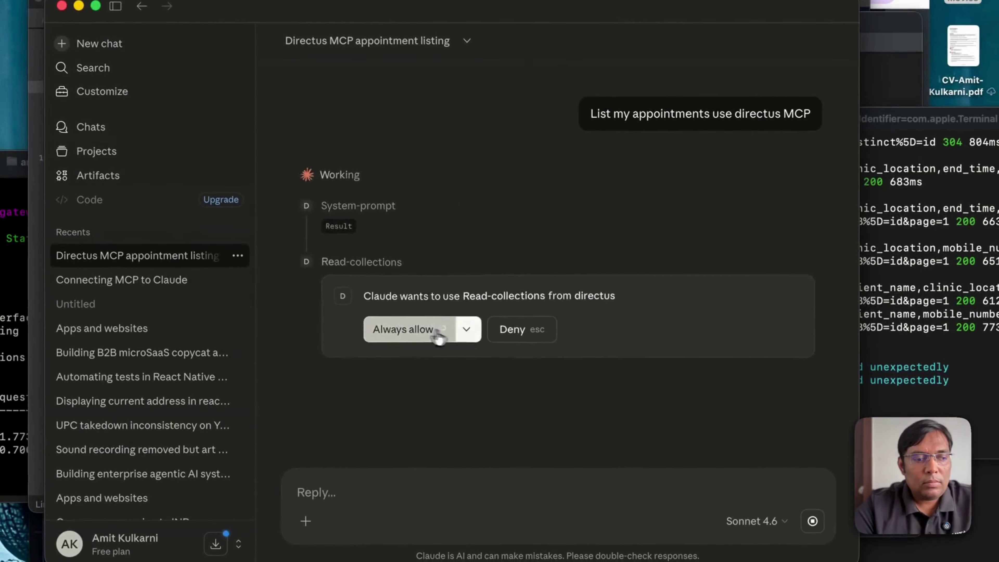
pyautogui.click(420, 352)
pyautogui.click(423, 386)
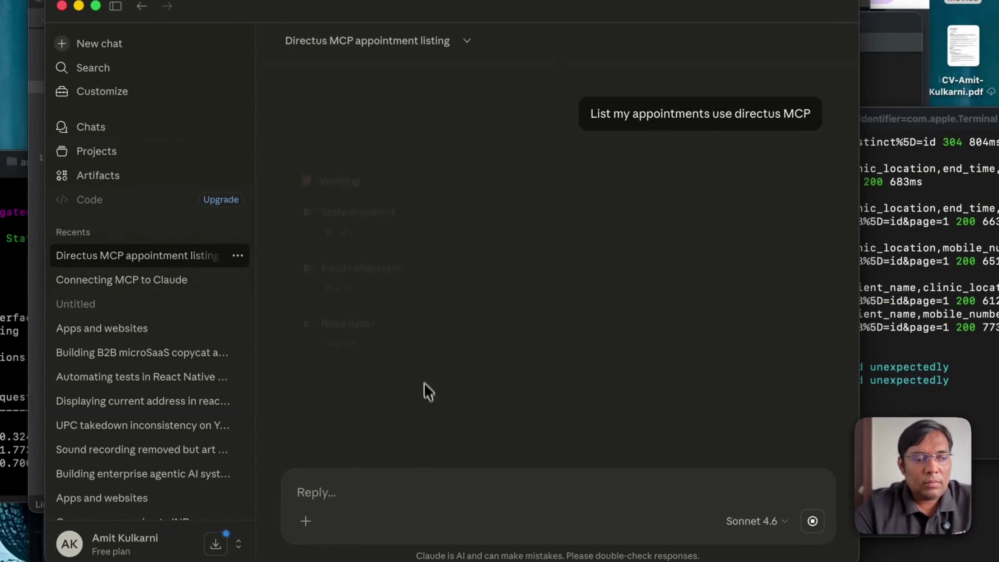
# Step: Check the Directus server log, then review the date-grouped appointment tables in Claude
pyautogui.click(952, 328)
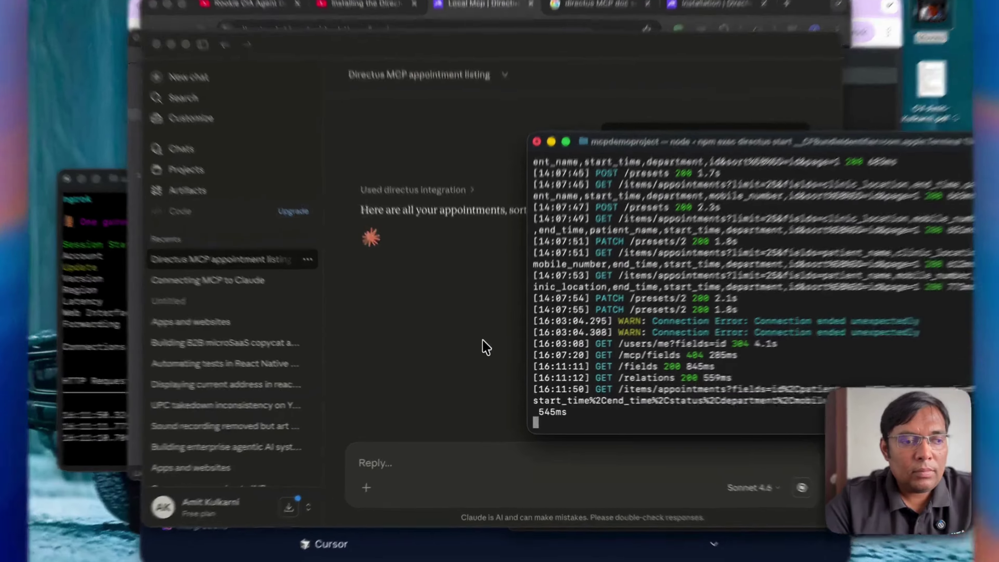
pyautogui.click(483, 347)
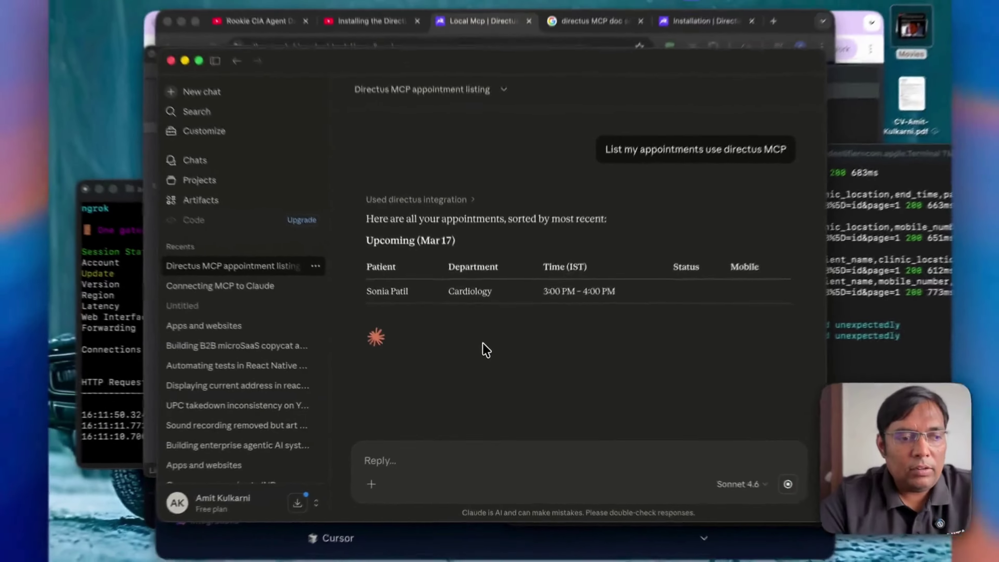
pyautogui.scroll(5, 486, 352)
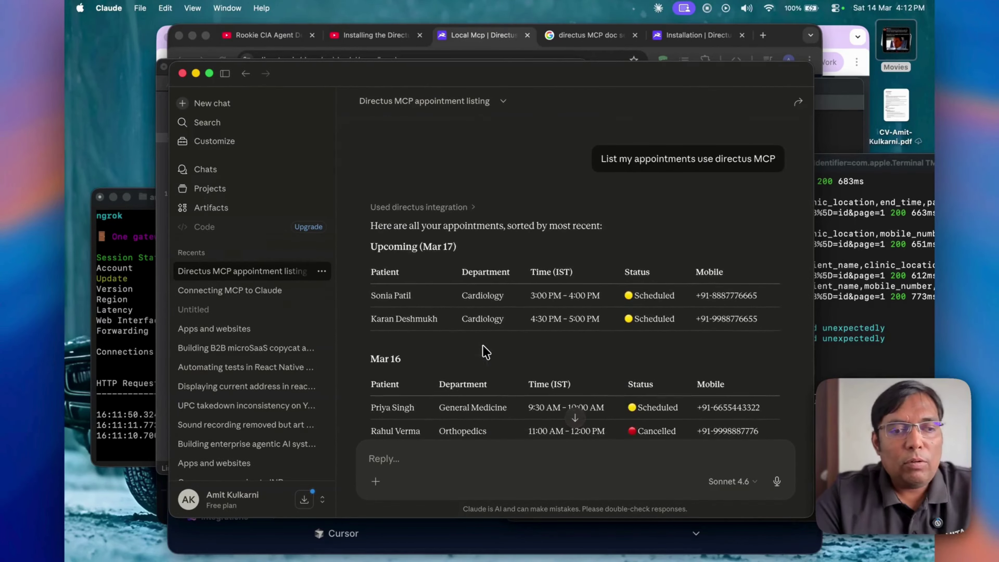
pyautogui.scroll(-6, 486, 352)
pyautogui.scroll(6, 486, 352)
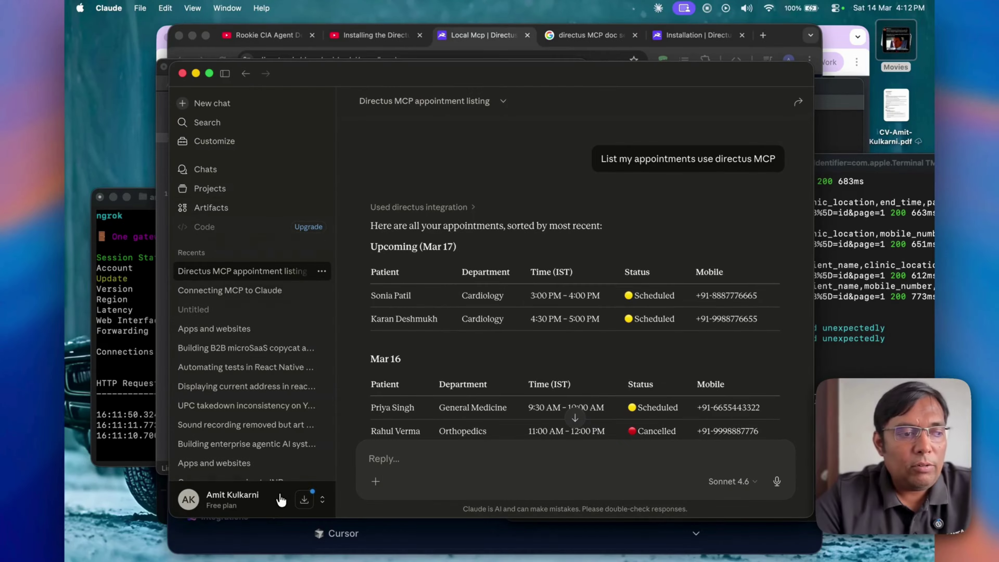
# Step: Open Settings and browse the Connectors directory listing Gmail, Google Calendar, Notion and Slack
pyautogui.click(281, 500)
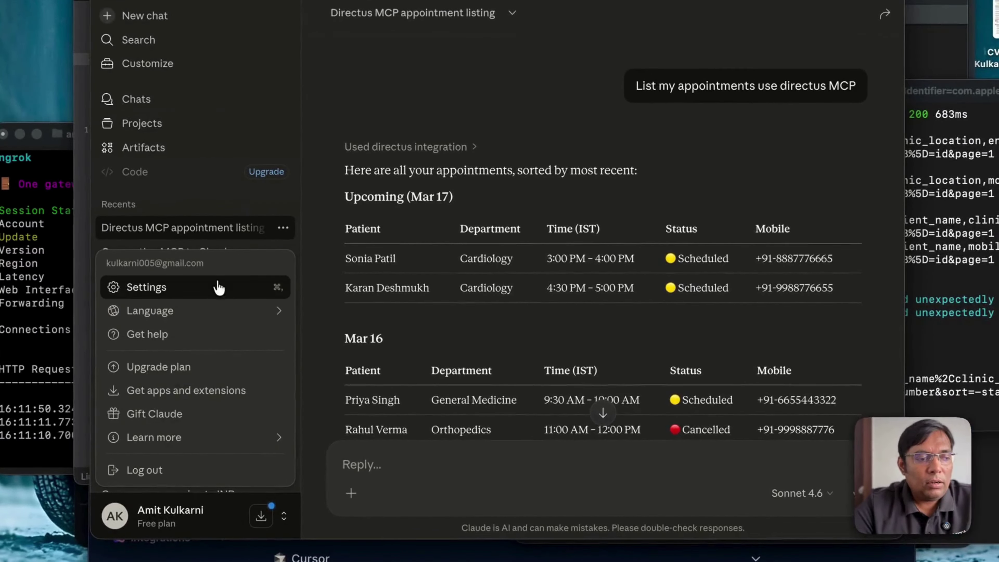
pyautogui.click(269, 319)
pyautogui.click(668, 100)
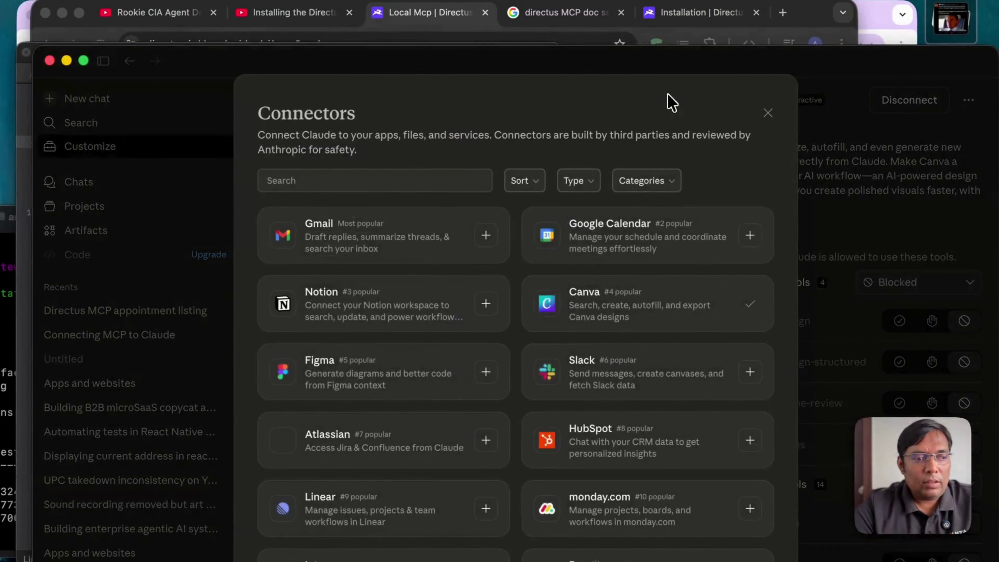
pyautogui.scroll(-10, 535, 335)
pyautogui.scroll(10, 534, 340)
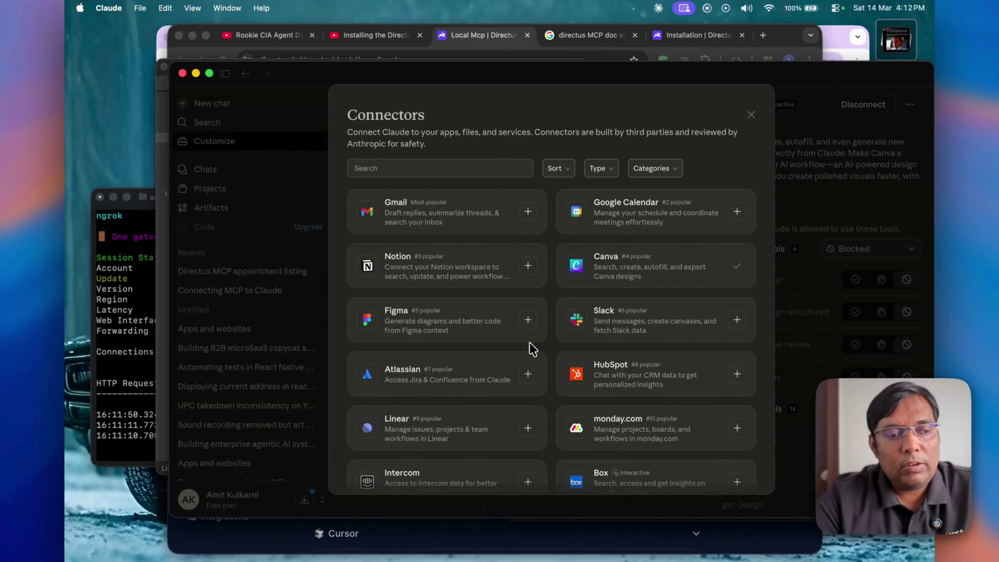
pyautogui.scroll(-15, 533, 349)
pyautogui.scroll(15, 533, 348)
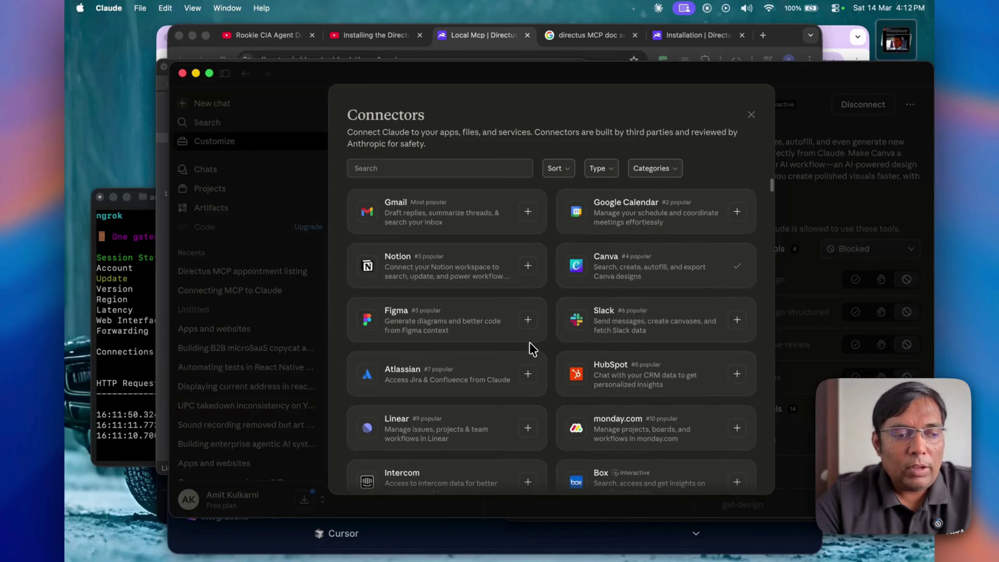